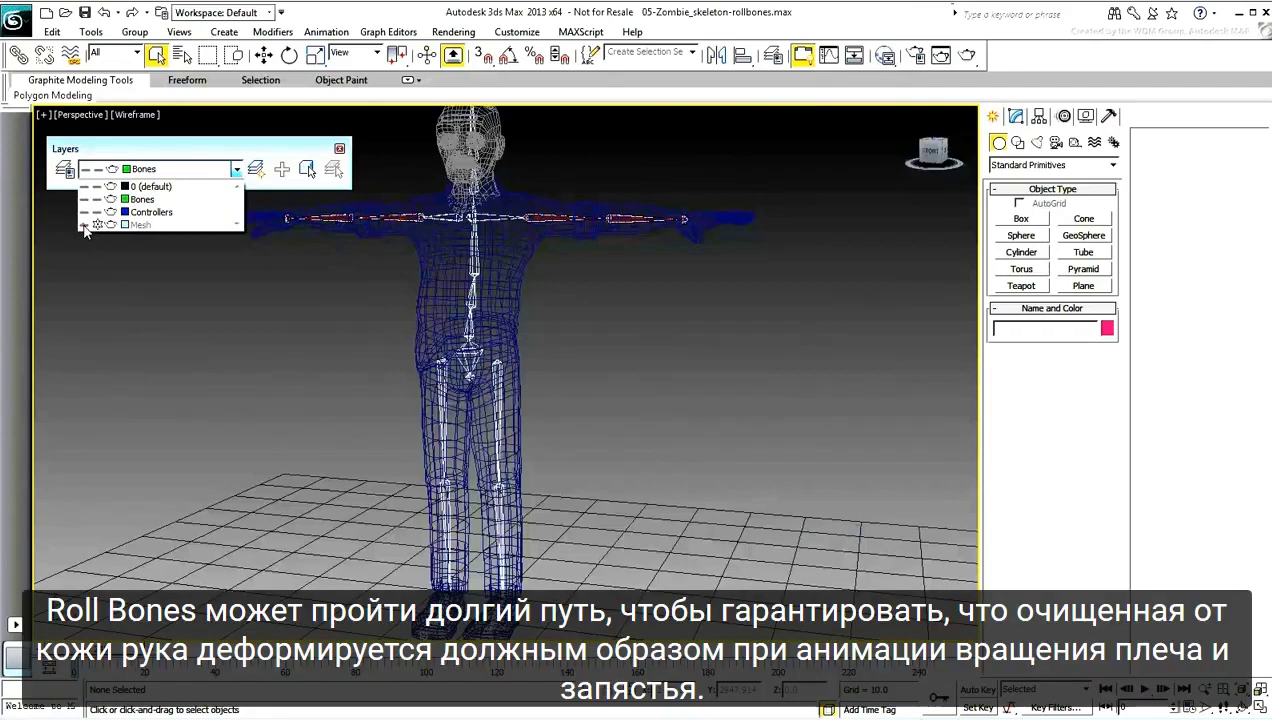
# Hide the Mesh layer so only the skeleton is left in the scene.
pyautogui.click(84, 226)
pyautogui.click(667, 367)
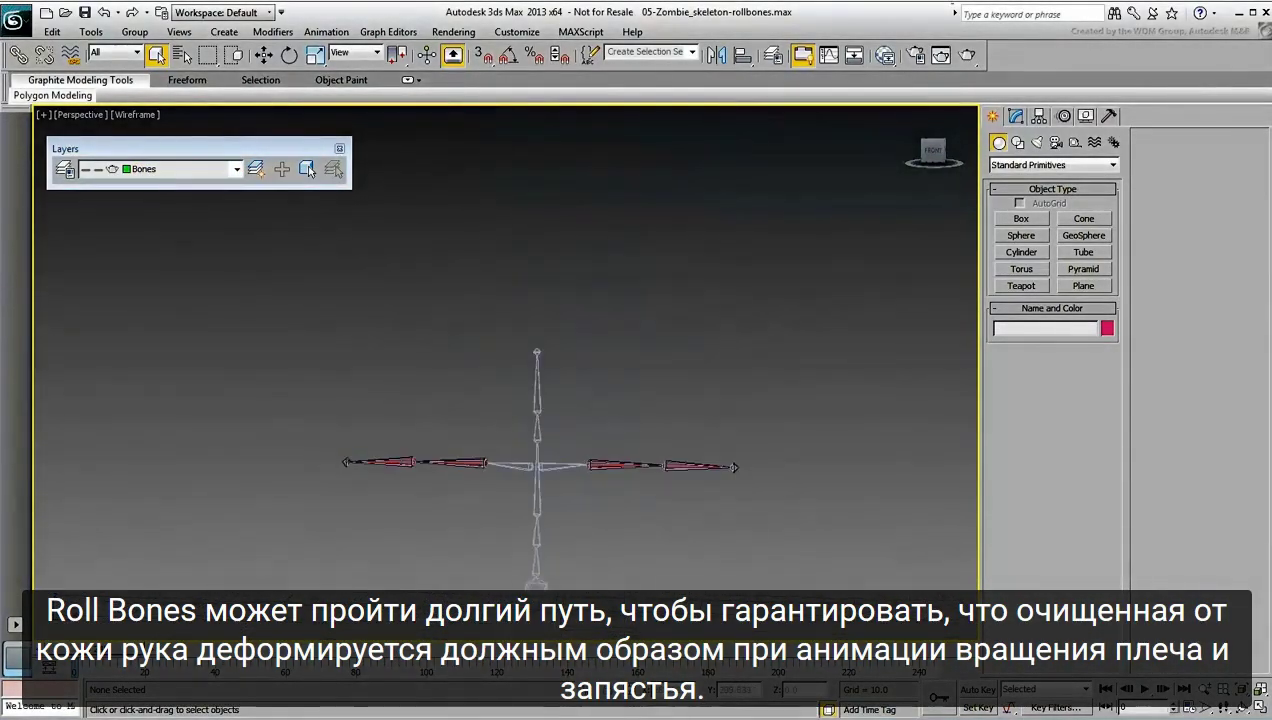
# Hide the blue and the red IK/FK bone chains overlapping the character's left arm, keeping the original arm bones.
pyautogui.scroll(5, 650, 483)
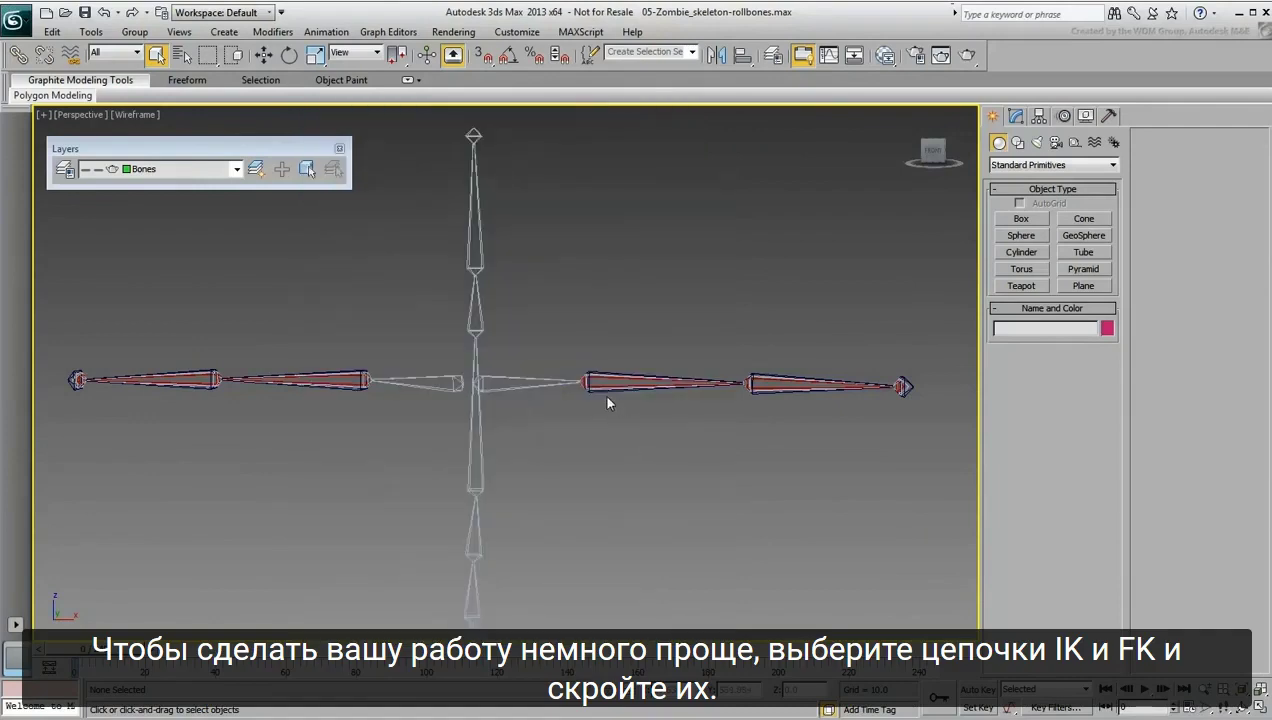
pyautogui.doubleClick(601, 393)
pyautogui.rightClick(598, 391)
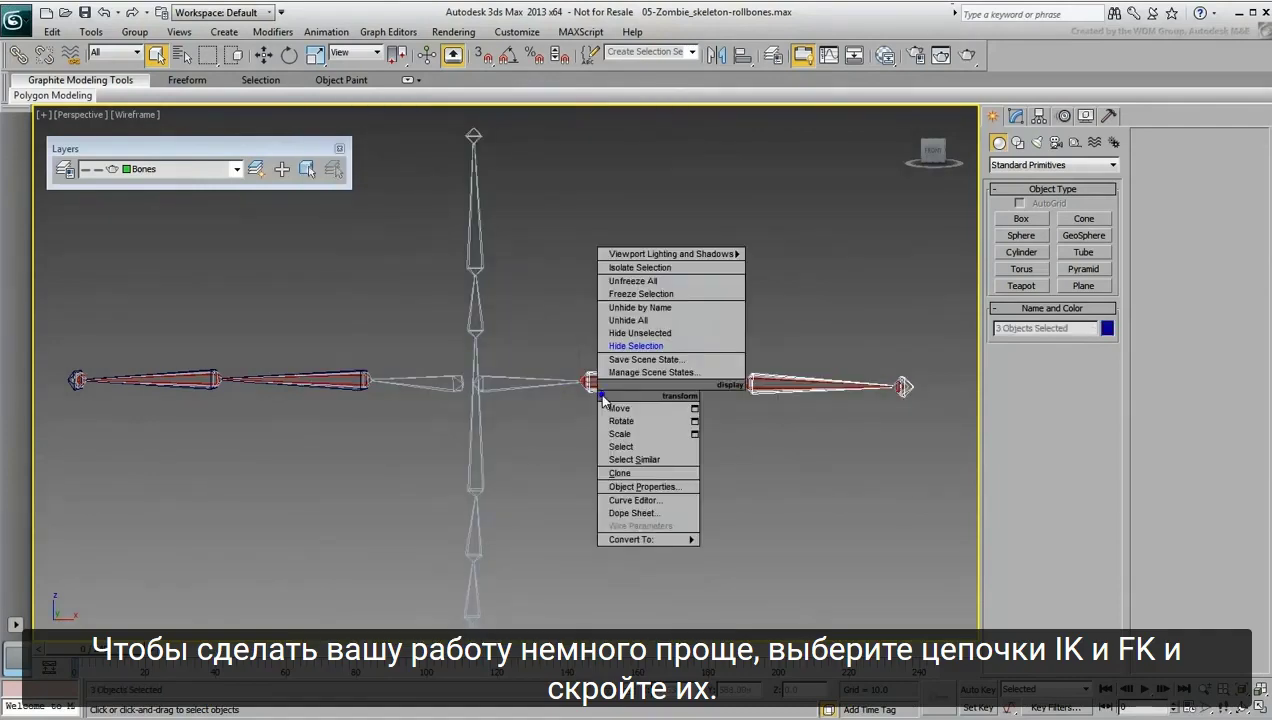
pyautogui.click(641, 350)
pyautogui.doubleClick(600, 384)
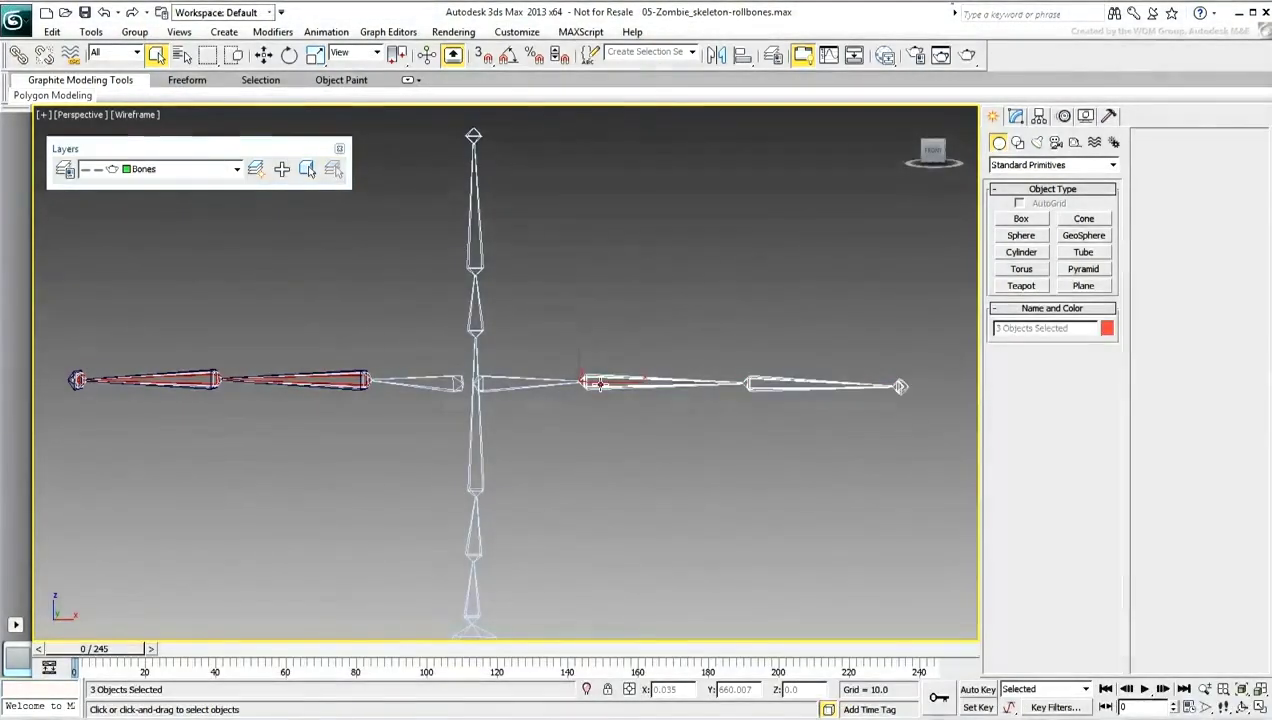
pyautogui.rightClick(600, 384)
pyautogui.click(640, 336)
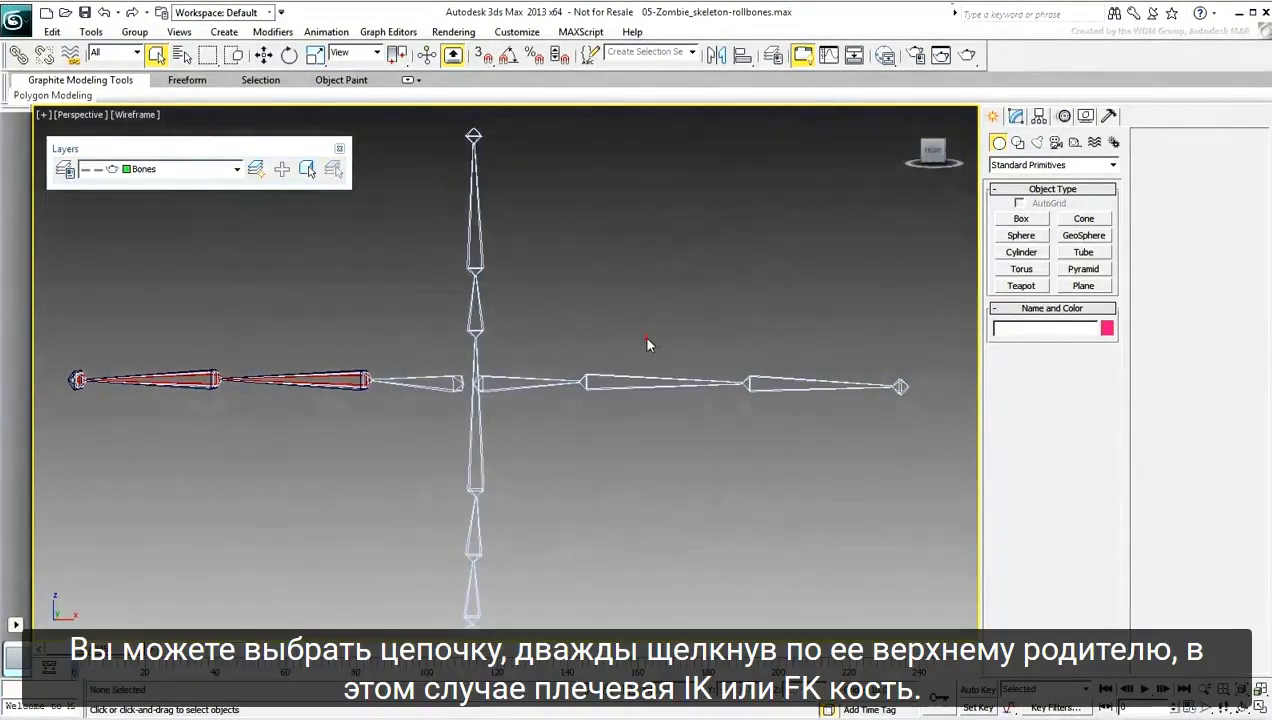
# Hide the blue and the red IK/FK bone chains overlapping the character's right arm.
pyautogui.doubleClick(350, 390)
pyautogui.rightClick(350, 390)
pyautogui.click(387, 349)
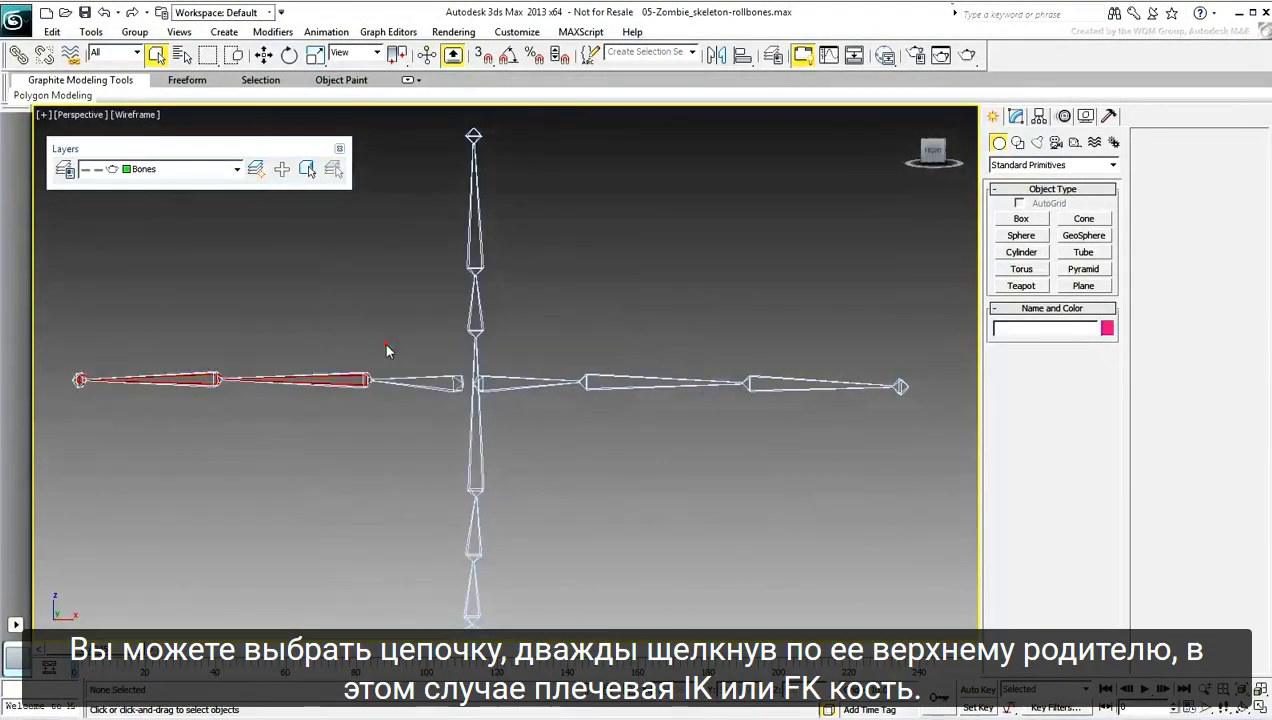
pyautogui.doubleClick(335, 378)
pyautogui.rightClick(335, 378)
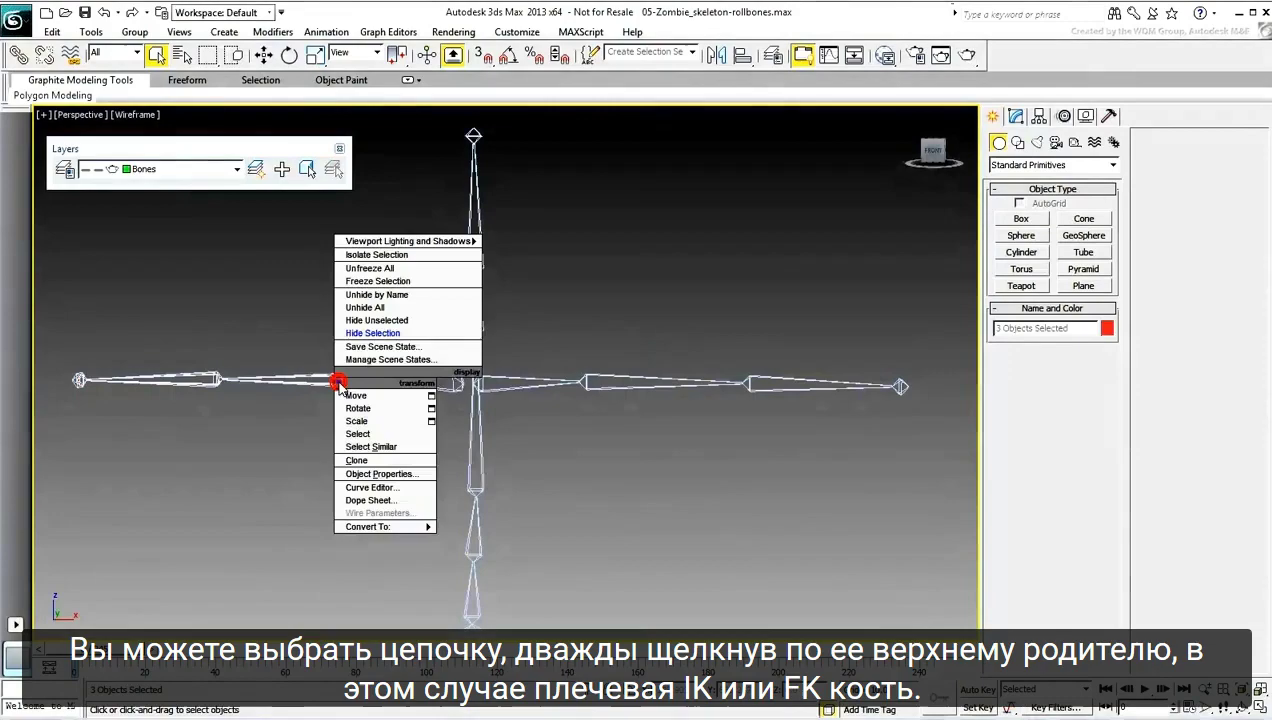
pyautogui.click(377, 335)
# In the Front view, clone zombie_l_Shoulder_bone as a Copy named zombie_l_ShoulderRoll_bone.
pyautogui.scroll(-1, 662, 440)
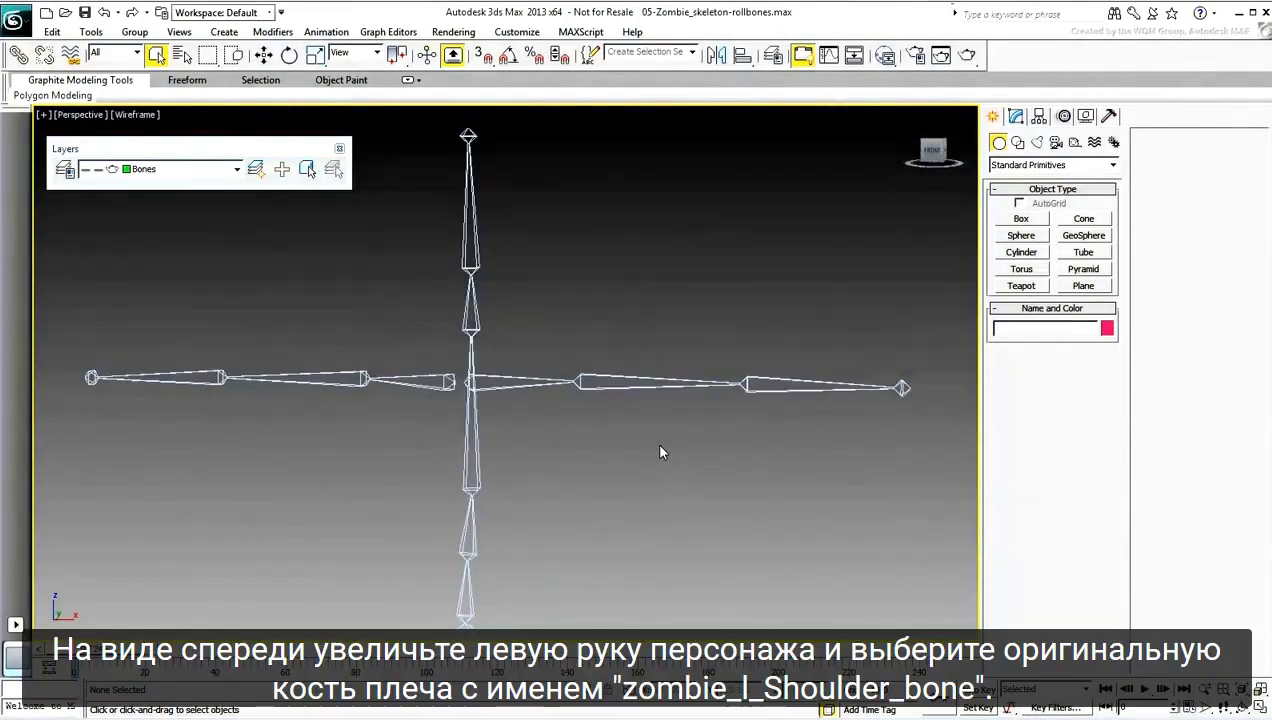
pyautogui.press('f')
pyautogui.scroll(5, 570, 445)
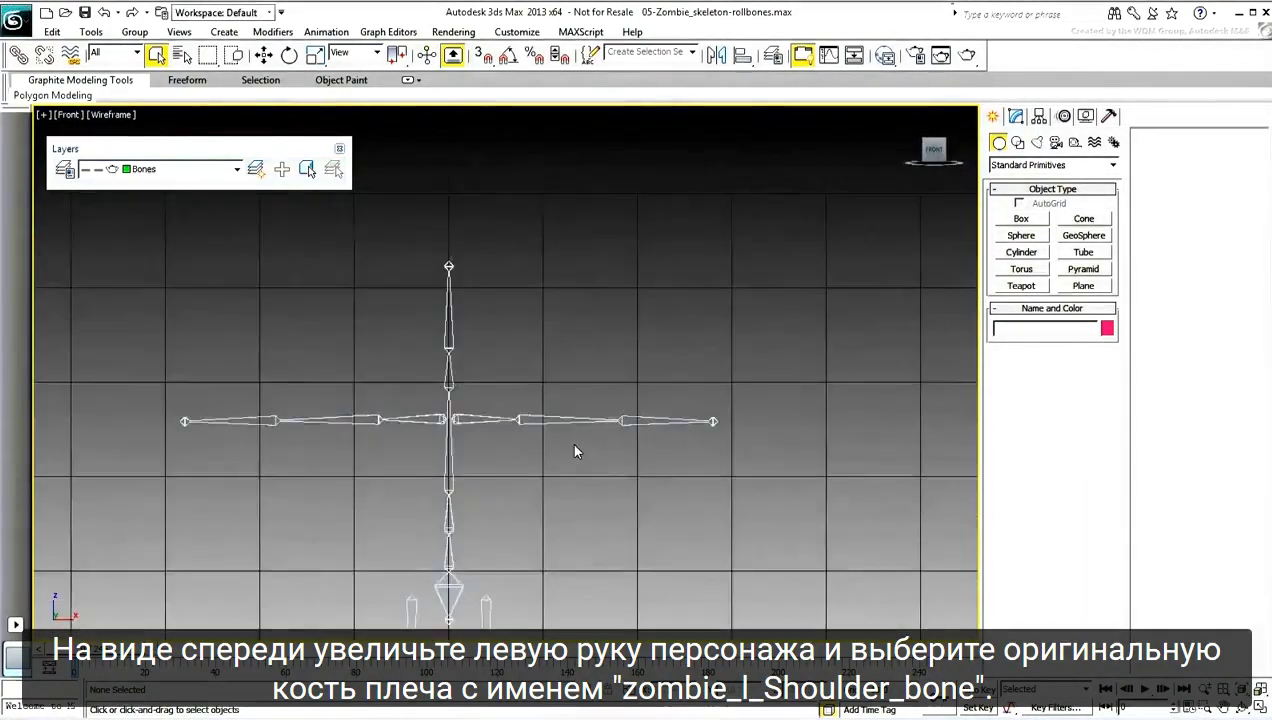
pyautogui.scroll(5, 575, 446)
pyautogui.moveTo(586, 449); pyautogui.dragTo(608, 497, button='middle')
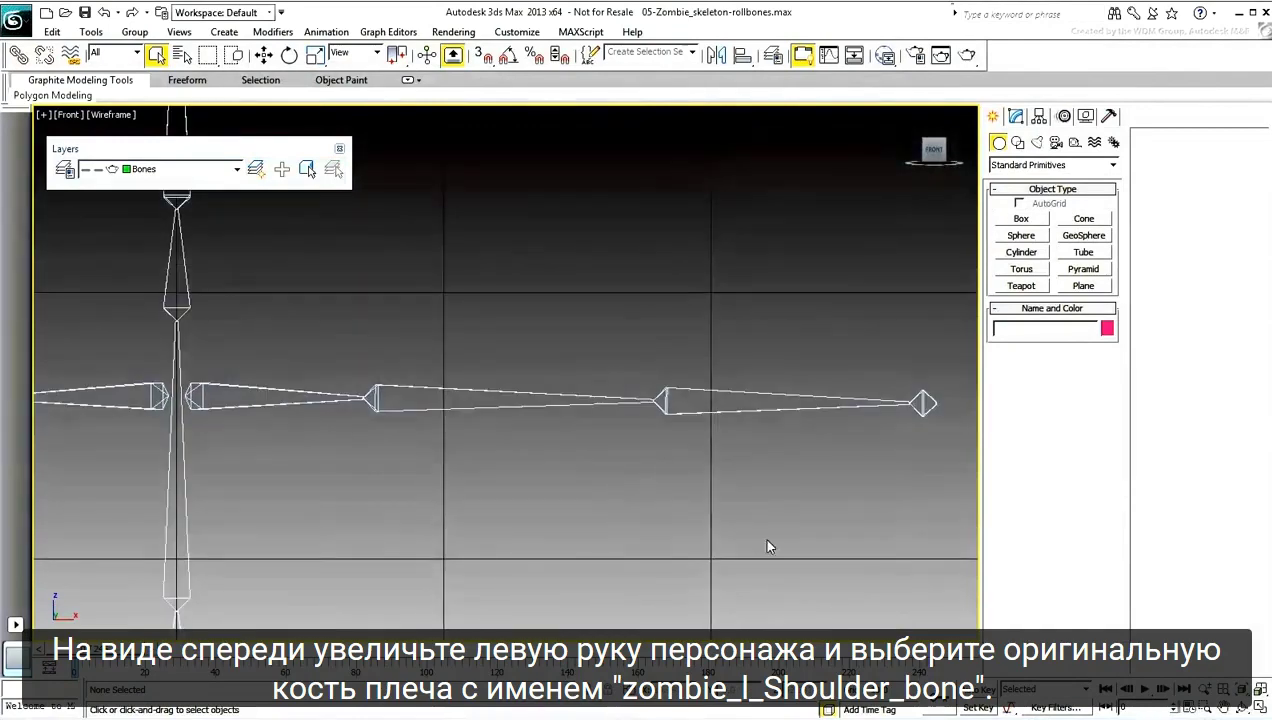
pyautogui.click(500, 394)
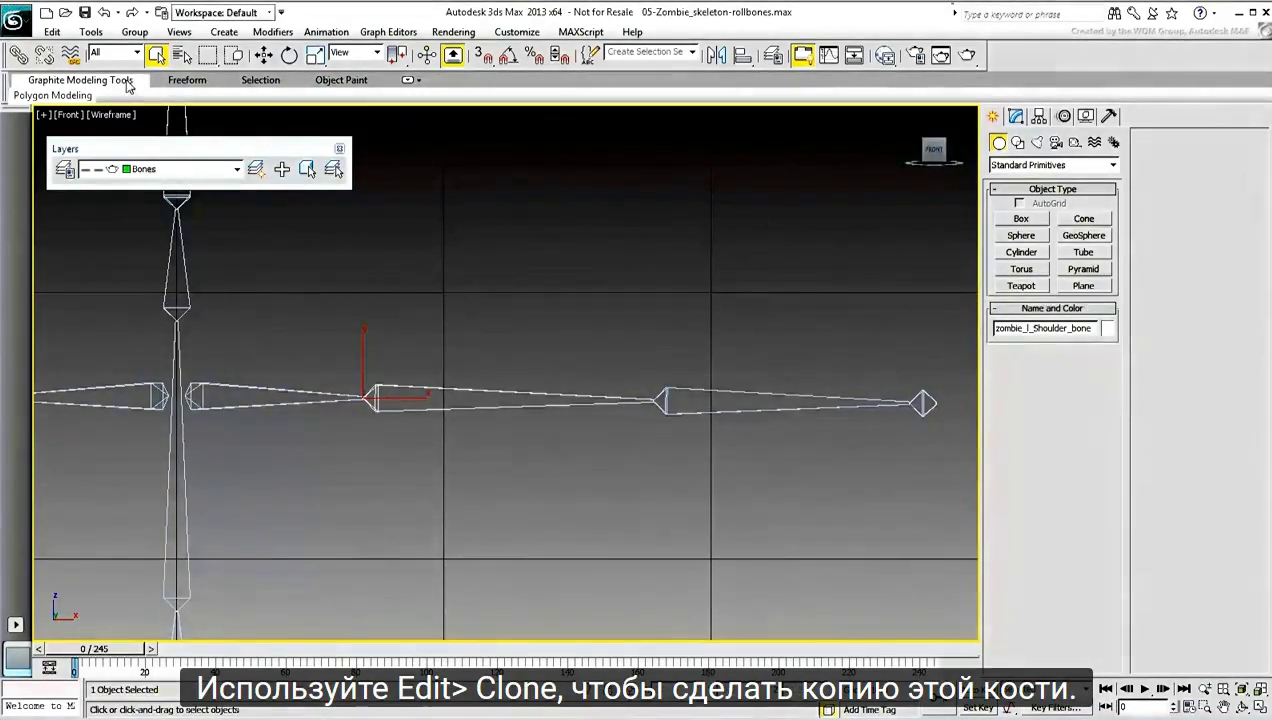
pyautogui.click(52, 32)
pyautogui.click(75, 152)
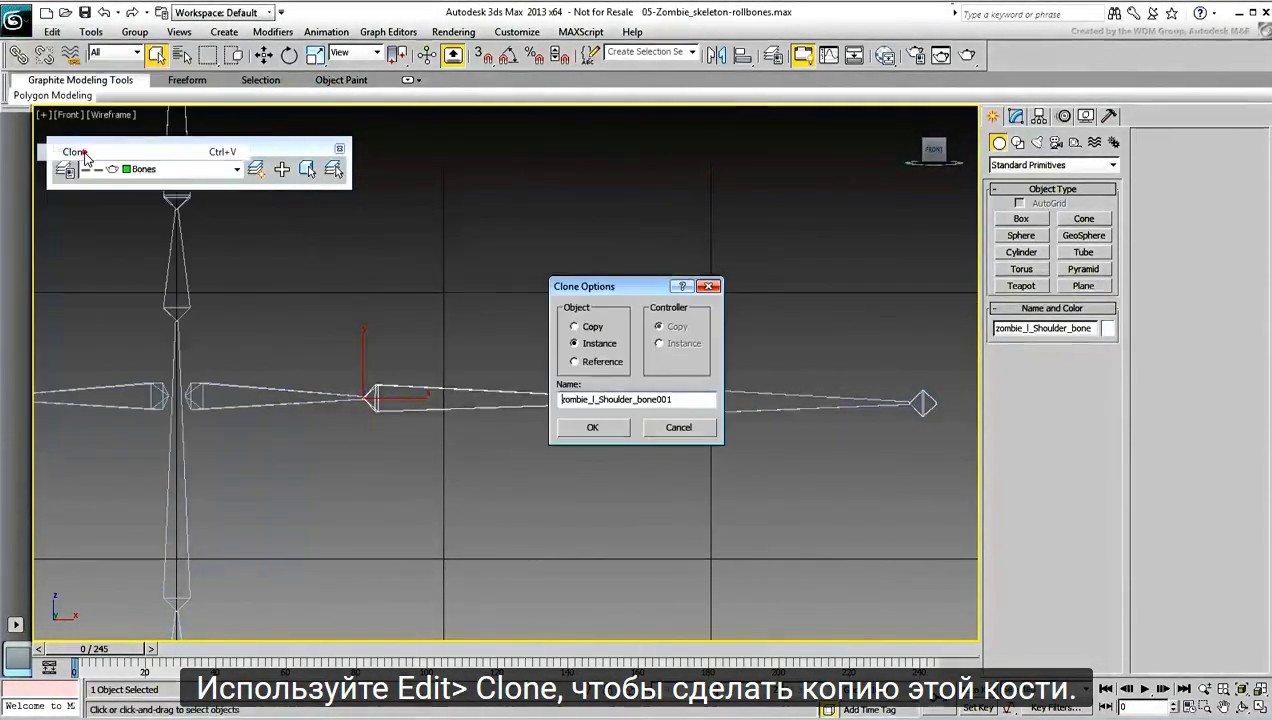
pyautogui.click(574, 327)
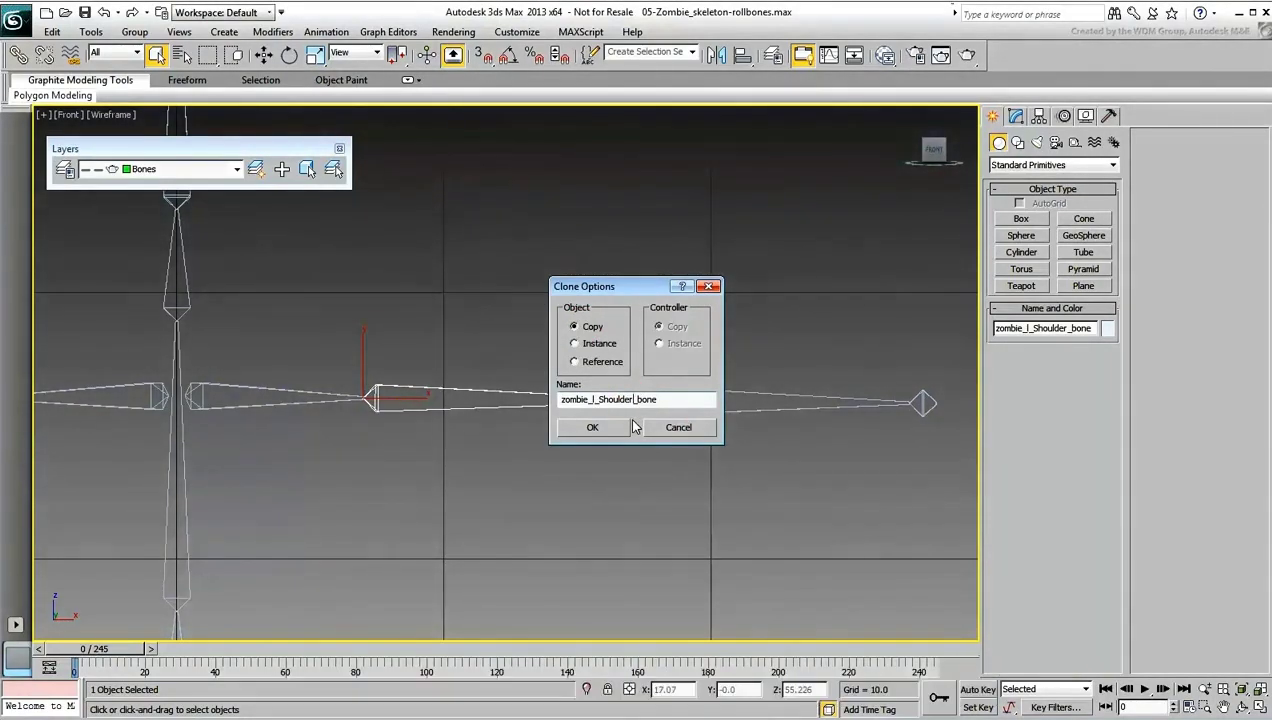
pyautogui.click(634, 399)
pyautogui.write('Roll')
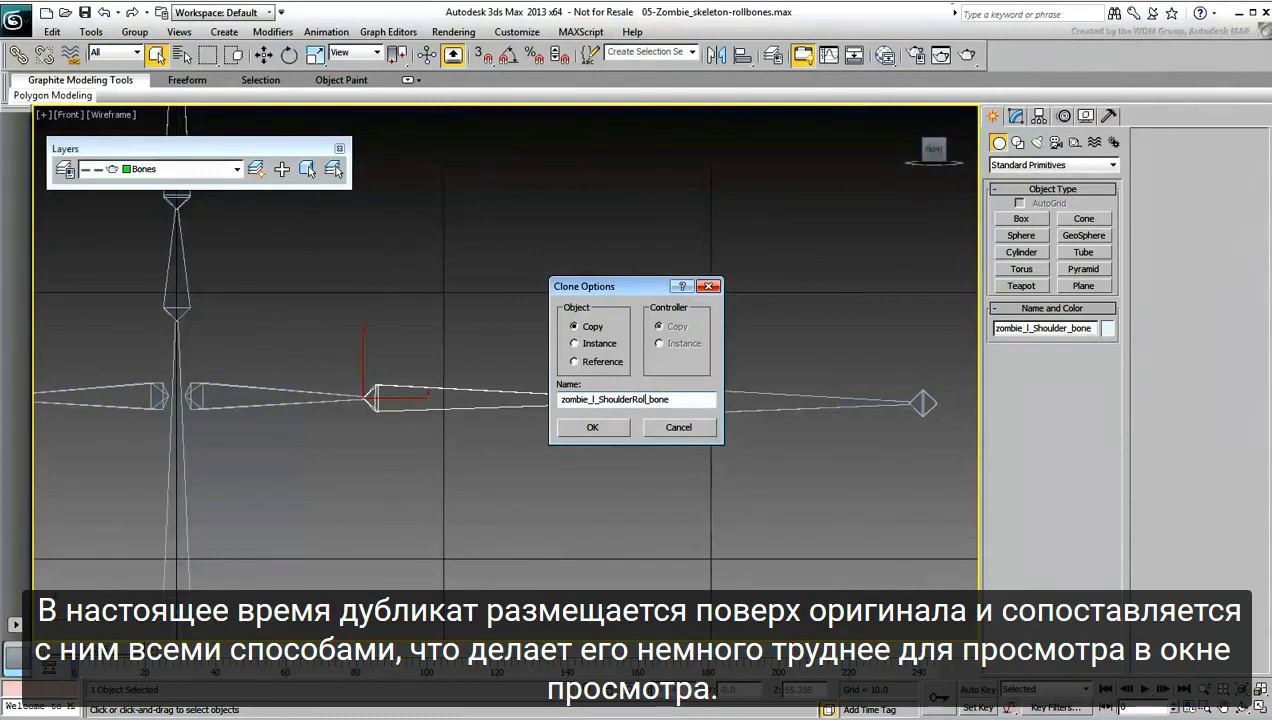
pyautogui.click(601, 429)
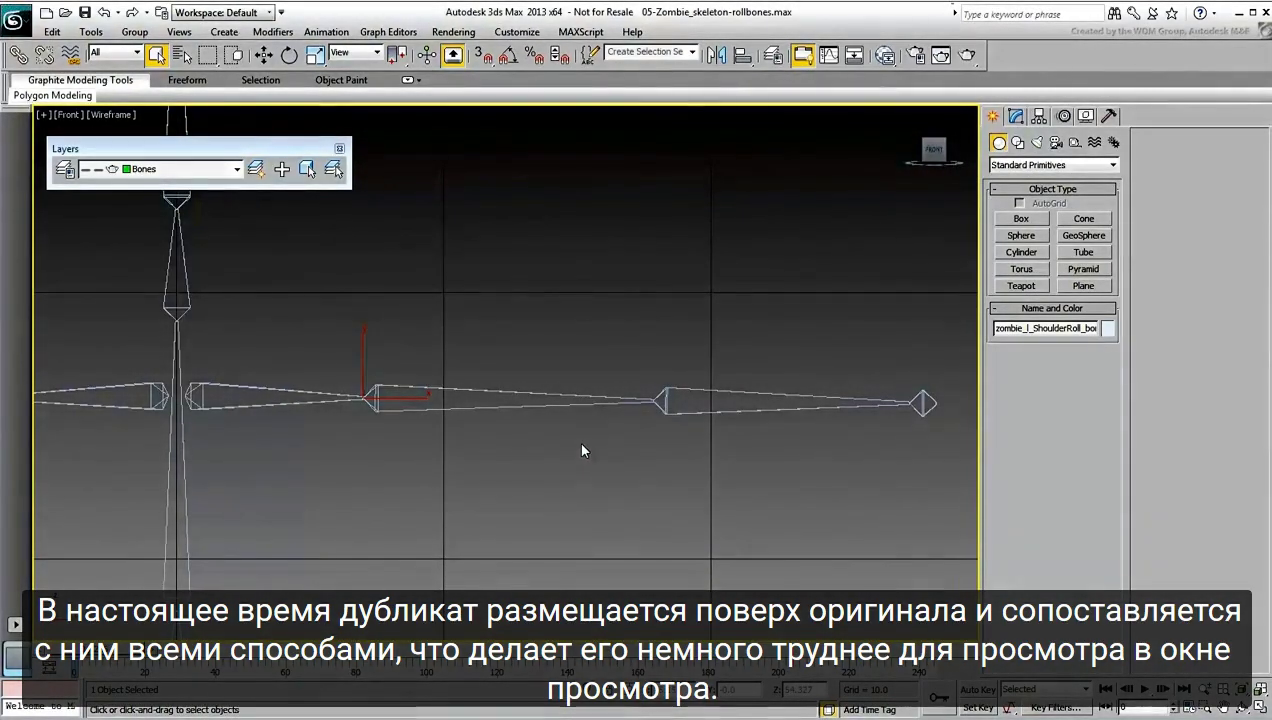
# Set the taper of the duplicated shoulder roll bone to 0 with Bone Tools.
pyautogui.click(334, 33)
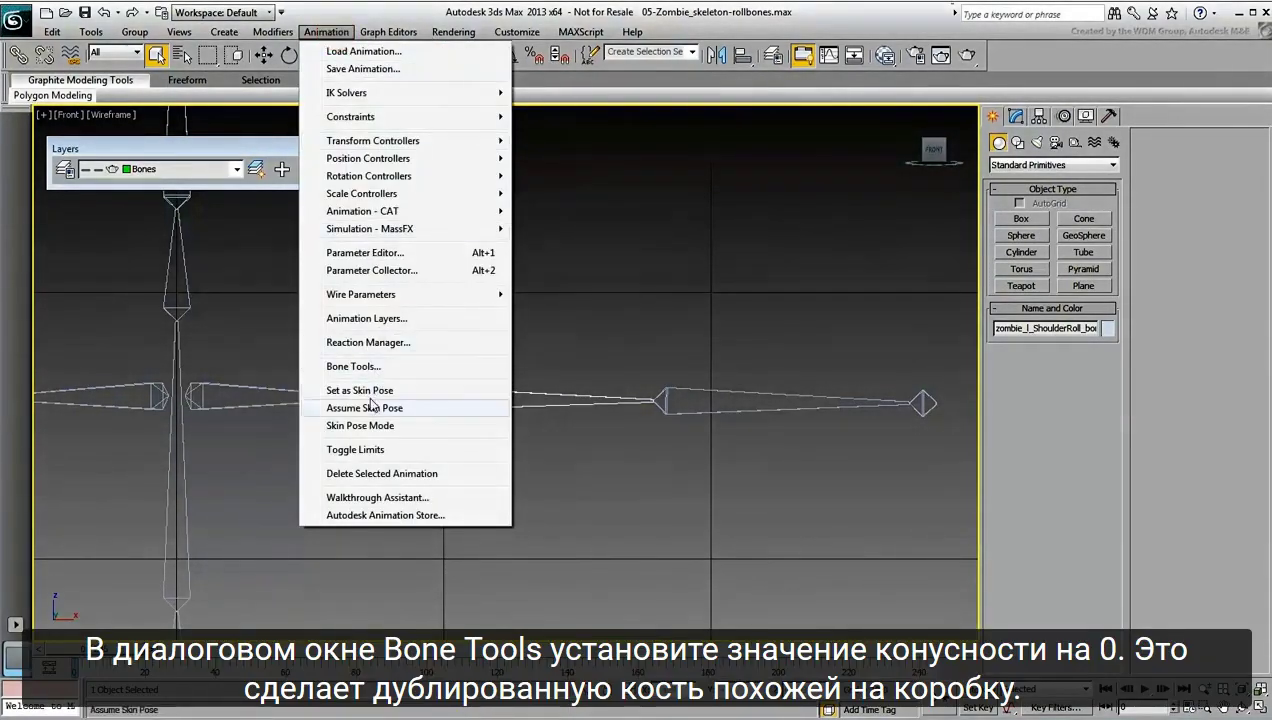
pyautogui.click(356, 366)
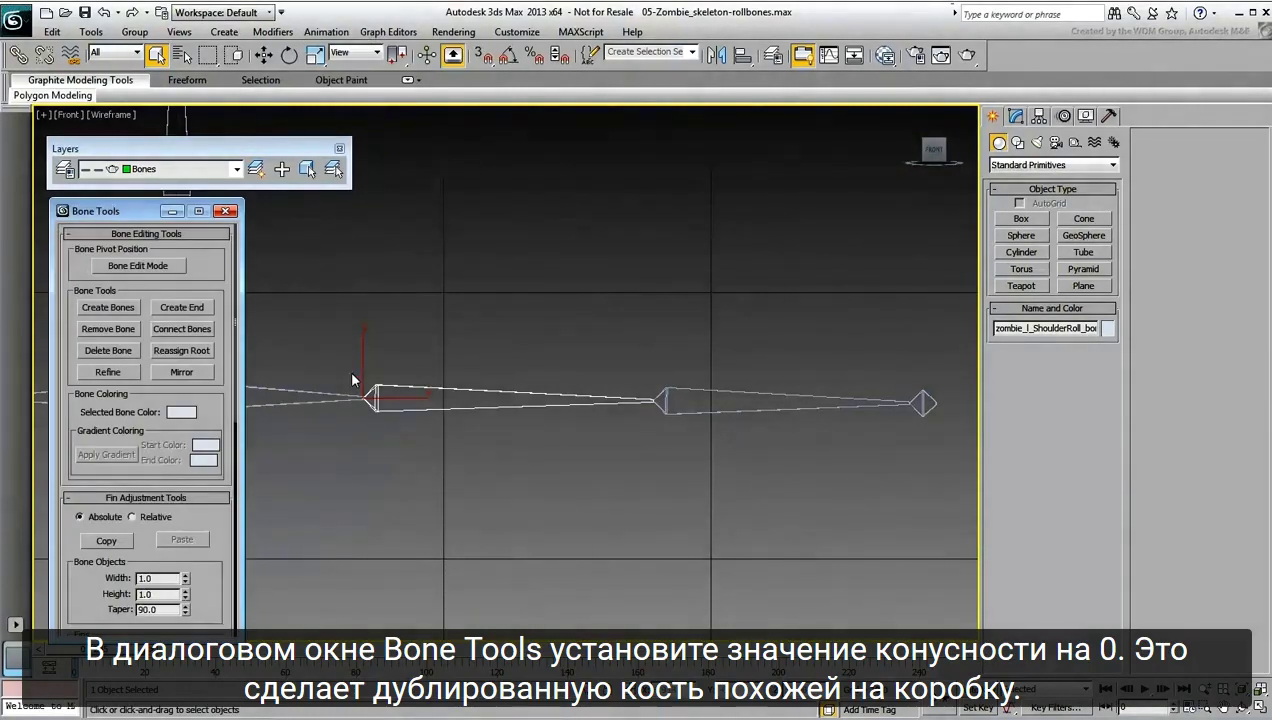
pyautogui.rightClick(185, 608)
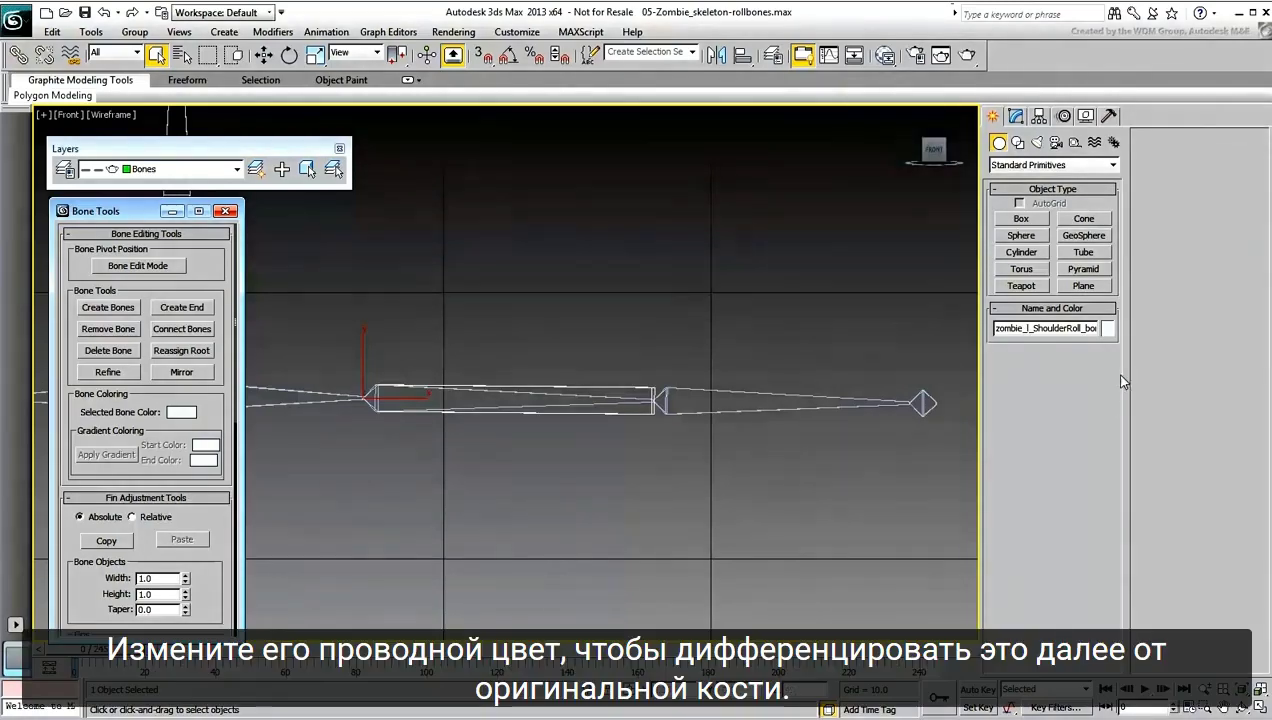
# Change the shoulder roll bone's wire color to orange and unlink the bone from the clavicle.
pyautogui.click(1108, 328)
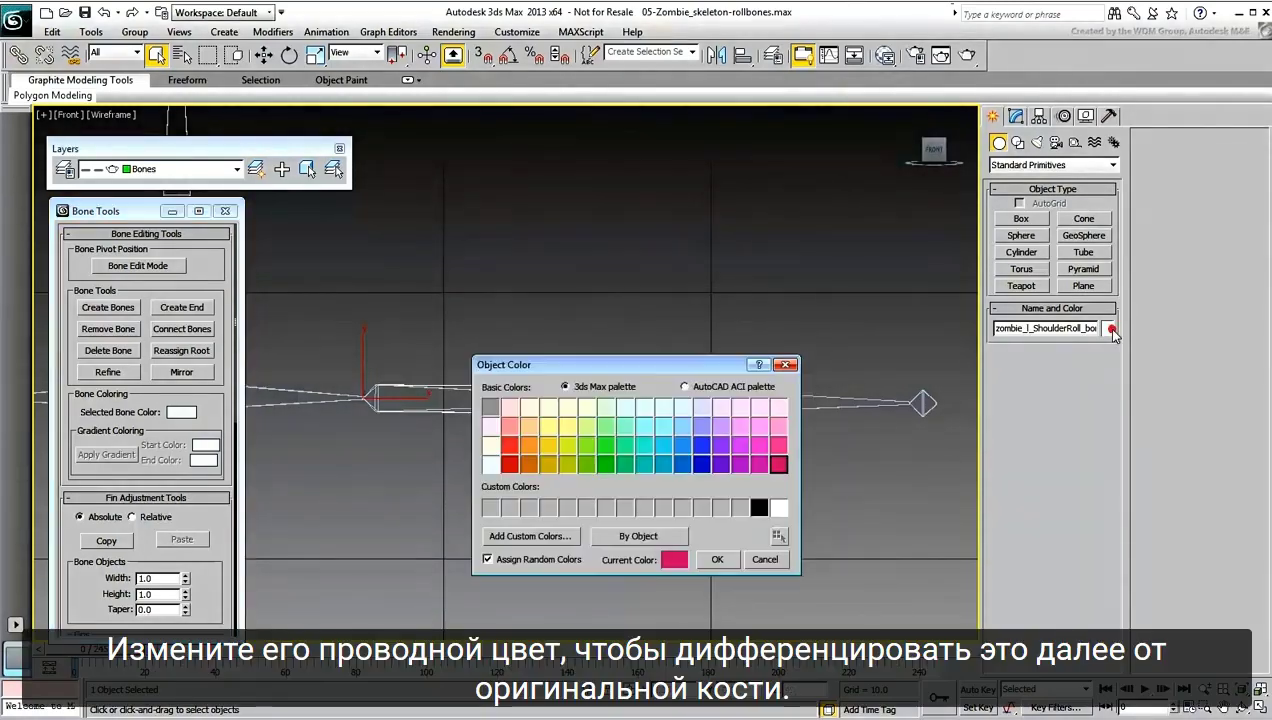
pyautogui.click(529, 445)
pyautogui.click(717, 559)
pyautogui.click(551, 490)
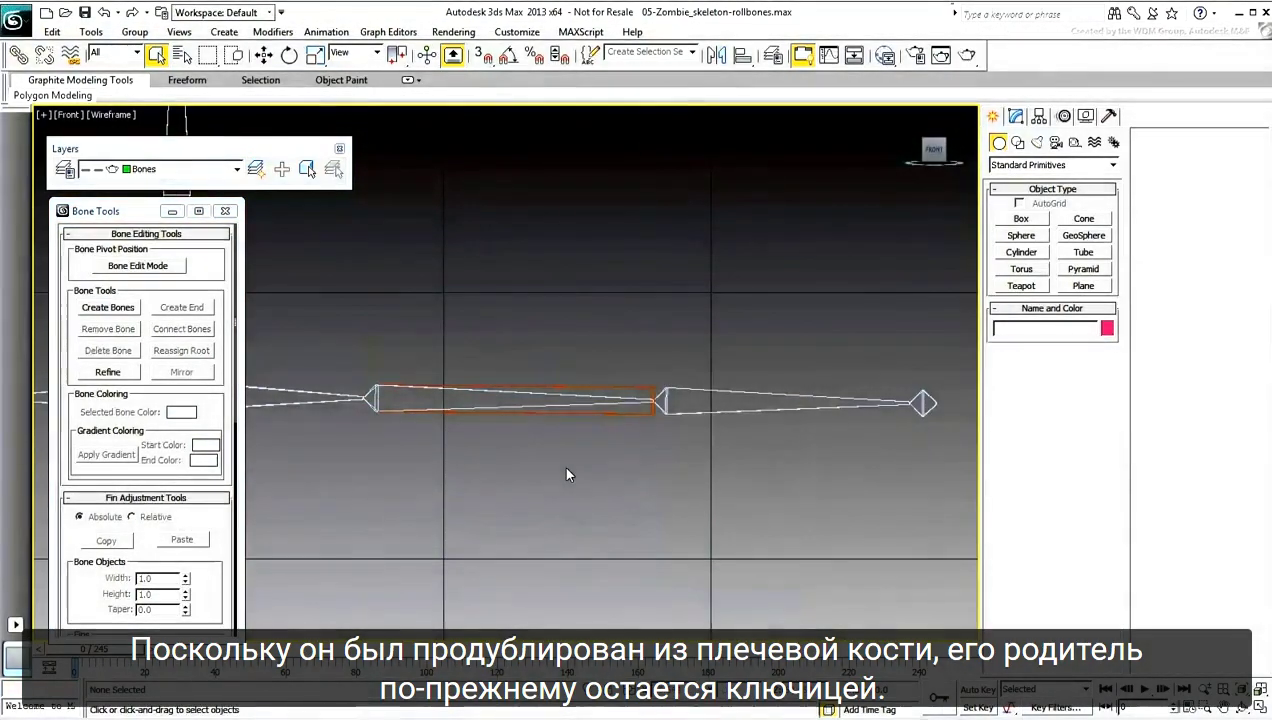
pyautogui.click(611, 417)
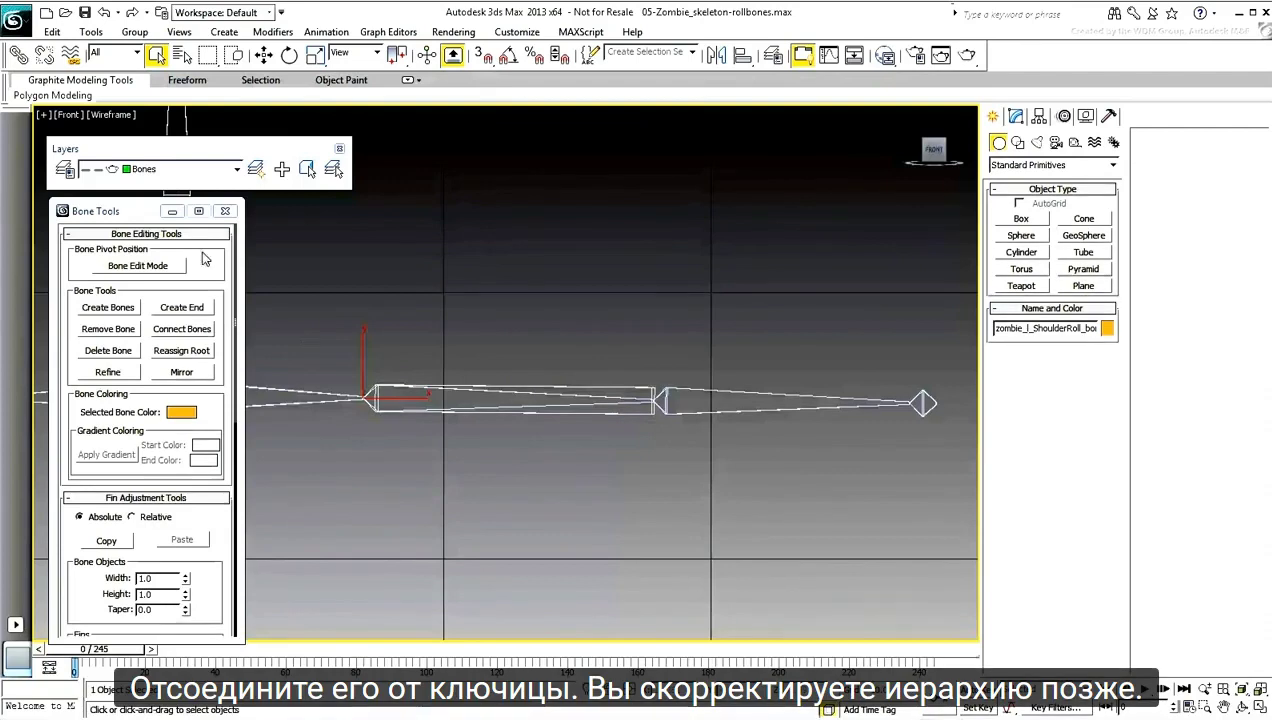
pyautogui.click(44, 57)
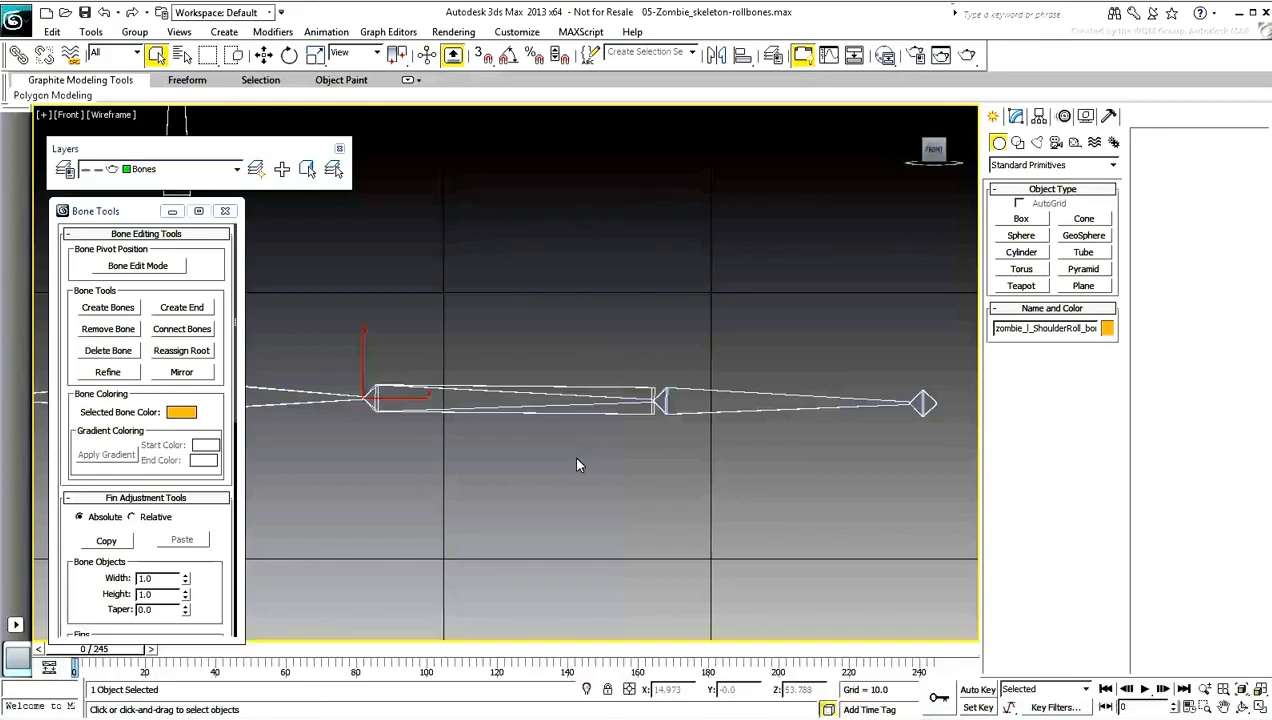
# Draw a temporary box about 10.9 wide, 0.66 long and 1.35 high above the upper arm, with 2 width segments.
pyautogui.click(1021, 218)
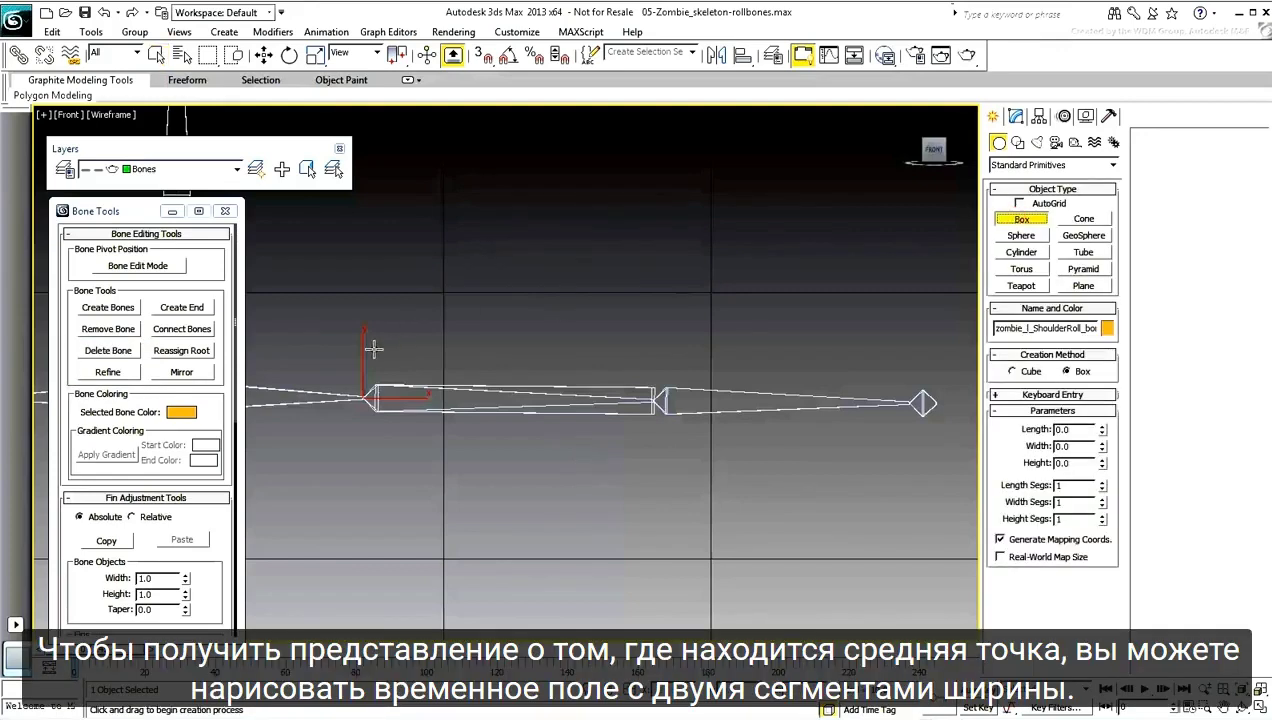
pyautogui.moveTo(363, 349); pyautogui.dragTo(656, 333)
pyautogui.click(653, 295)
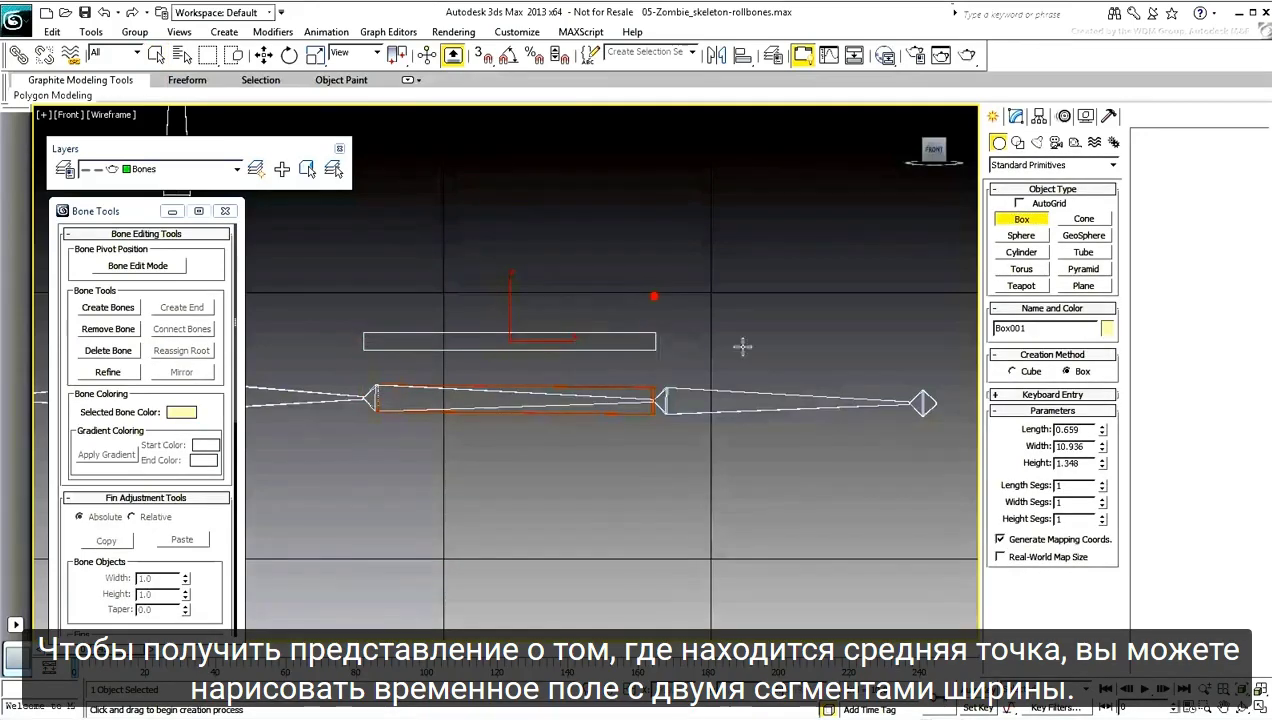
pyautogui.click(1102, 498)
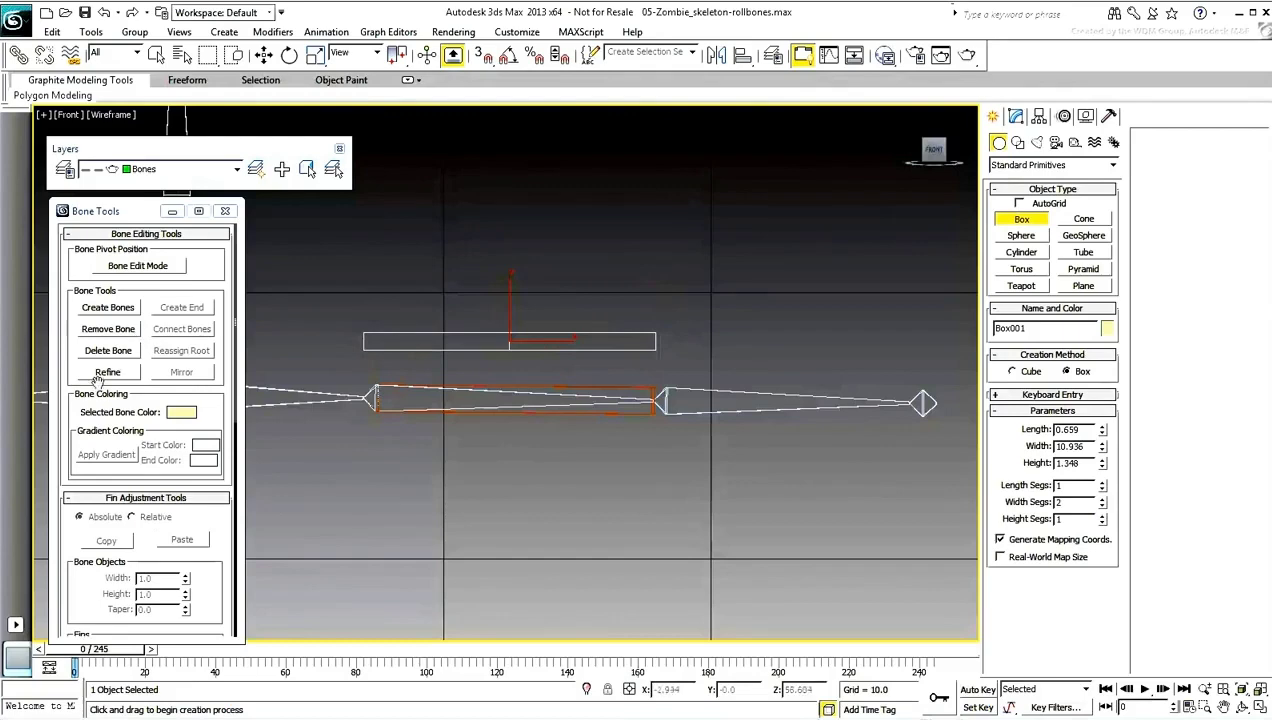
# Refine the shoulder roll bone at its midpoint, in line with the reference box's middle segment.
pyautogui.click(104, 373)
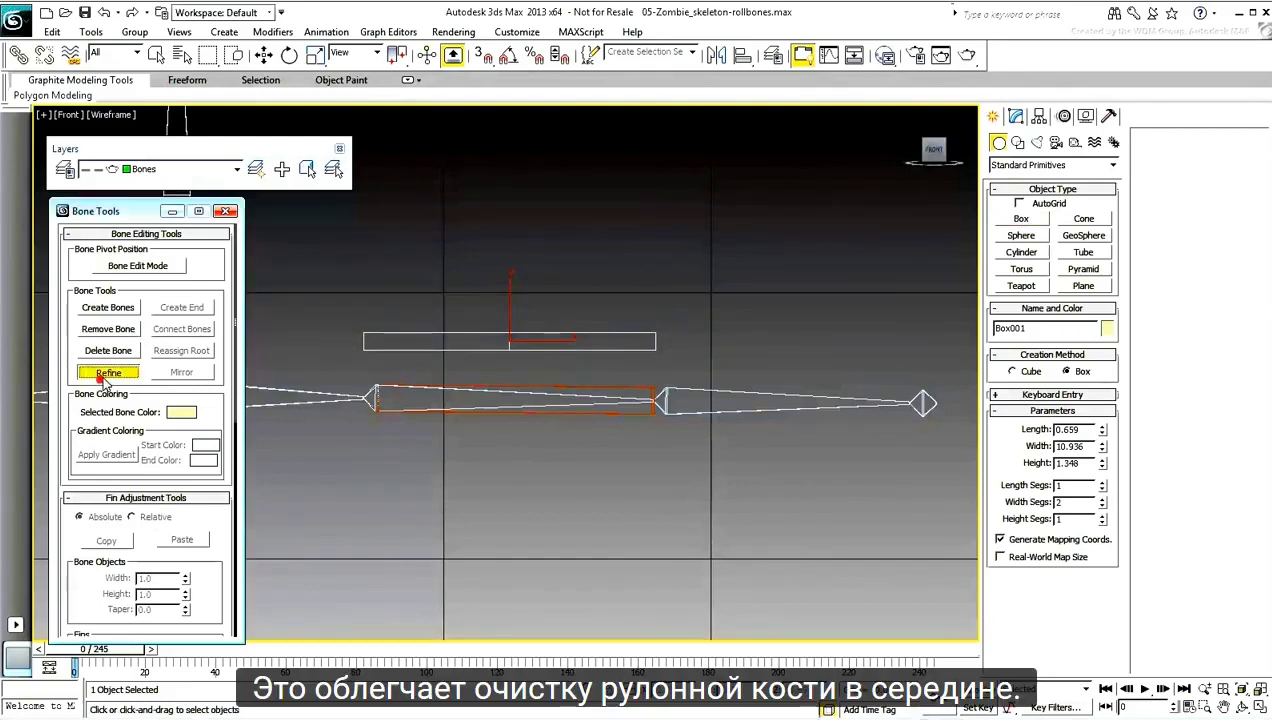
pyautogui.click(508, 388)
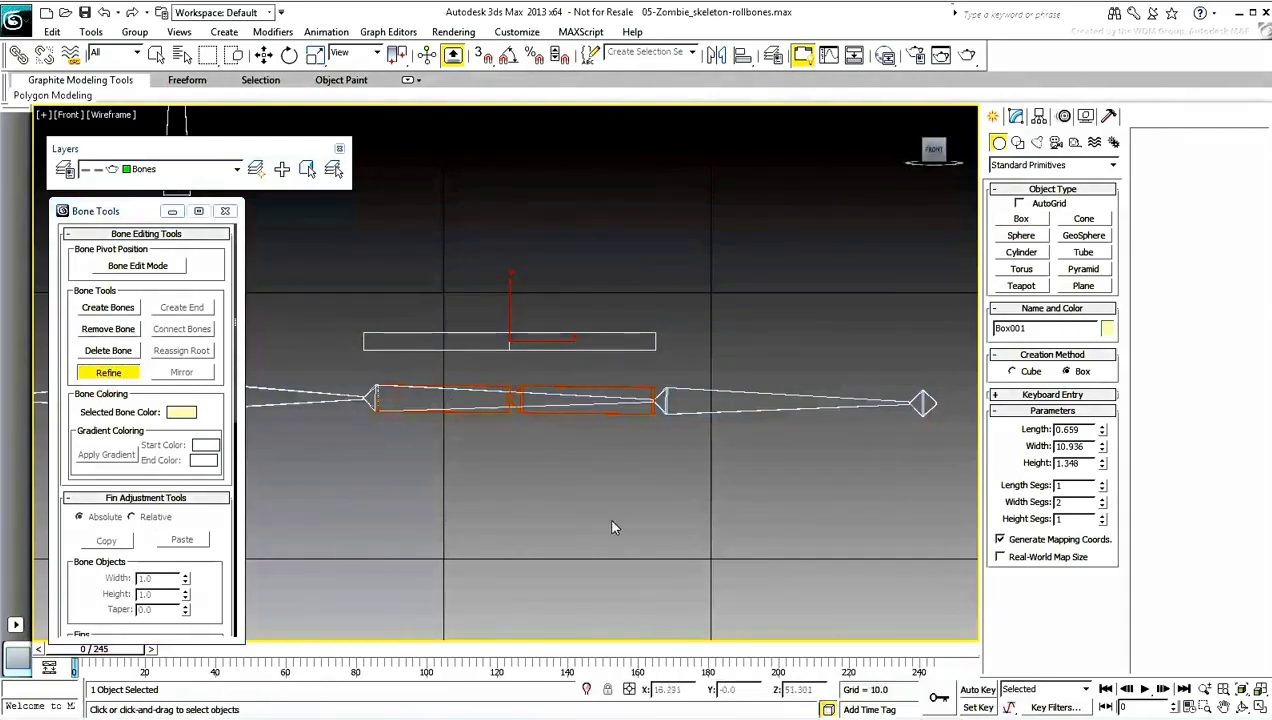
pyautogui.rightClick(555, 491)
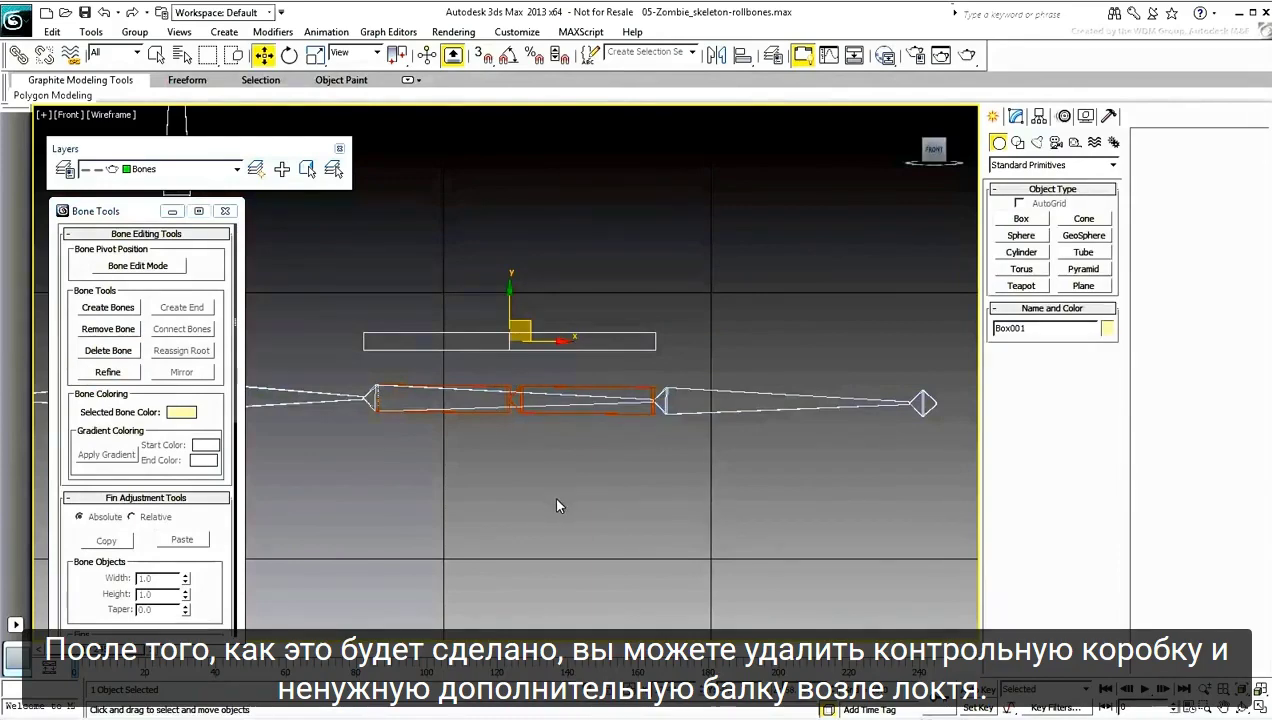
# Delete the reference box together with the extra roll bone near the elbow, and select the remaining half.
pyautogui.keyDown('ctrl'); pyautogui.click(593, 415); pyautogui.keyUp('ctrl')
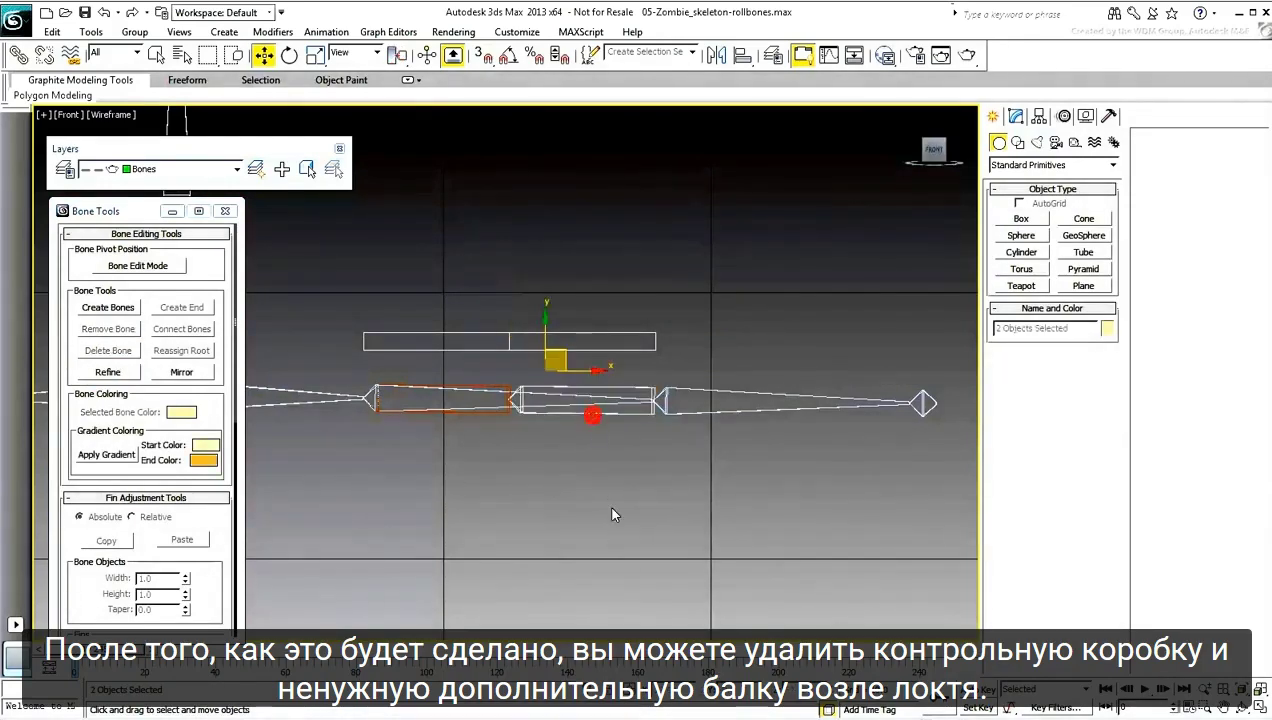
pyautogui.press('Delete')
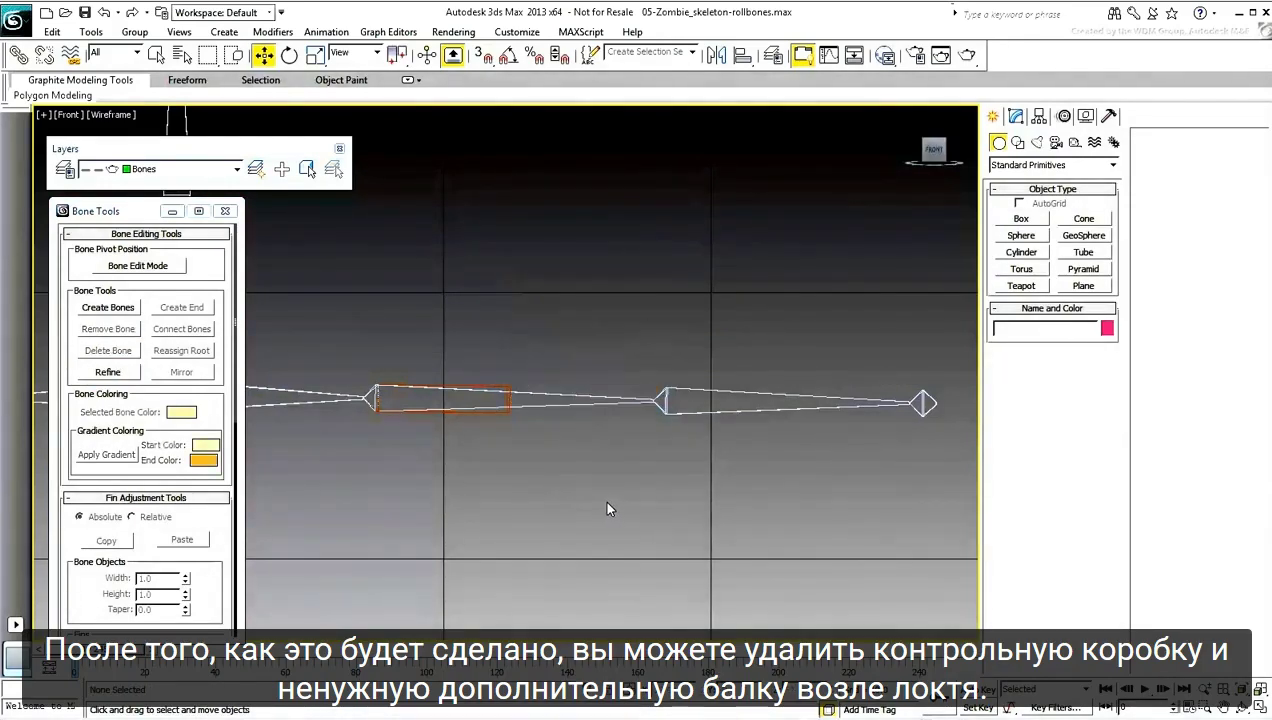
pyautogui.click(496, 412)
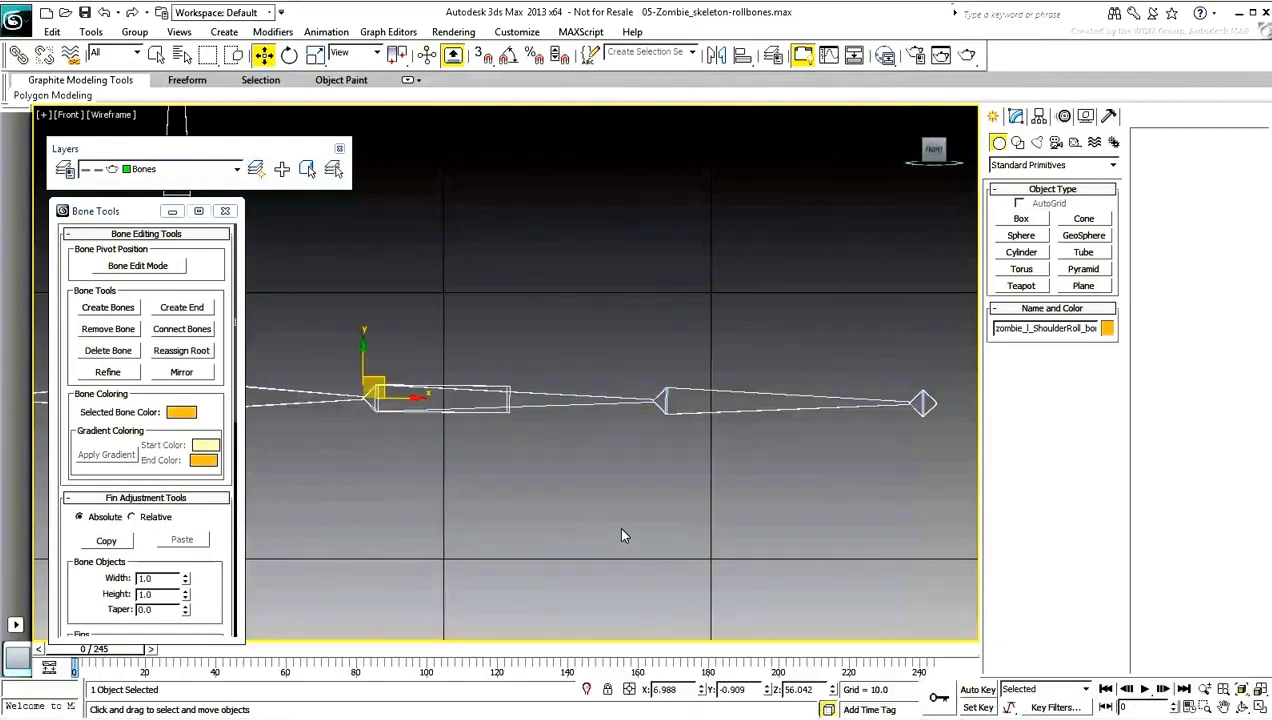
# Clone the left forearm bone zombie_l_Forearm_bone as a Copy, keeping the suggested name.
pyautogui.moveTo(703, 446); pyautogui.dragTo(523, 492, button='middle')
pyautogui.scroll(2, 523, 492)
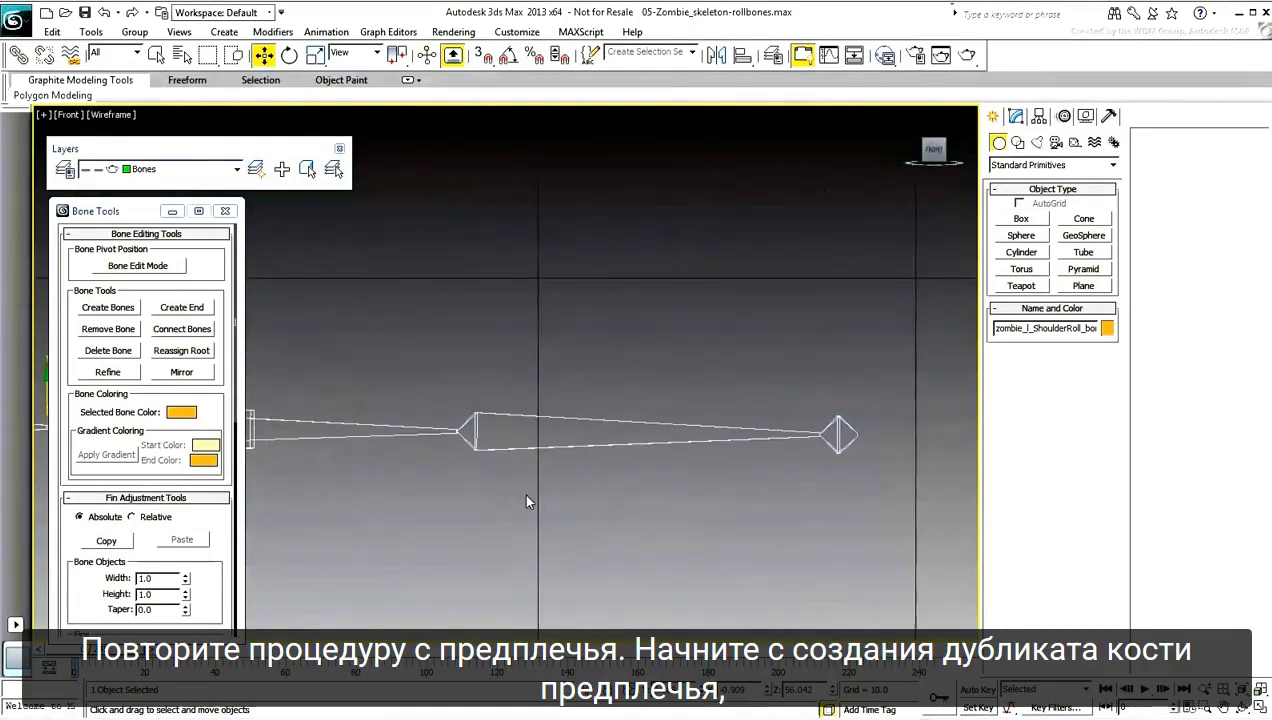
pyautogui.moveTo(668, 512); pyautogui.dragTo(606, 416)
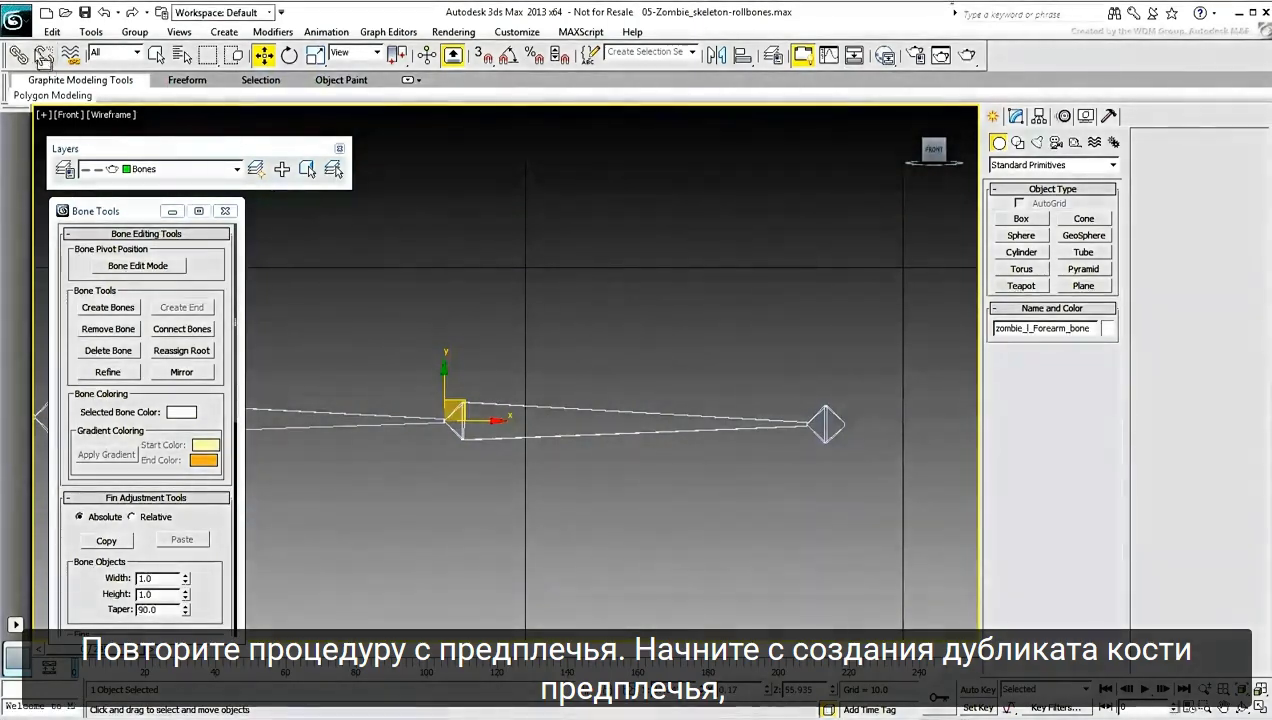
pyautogui.click(52, 31)
pyautogui.click(76, 152)
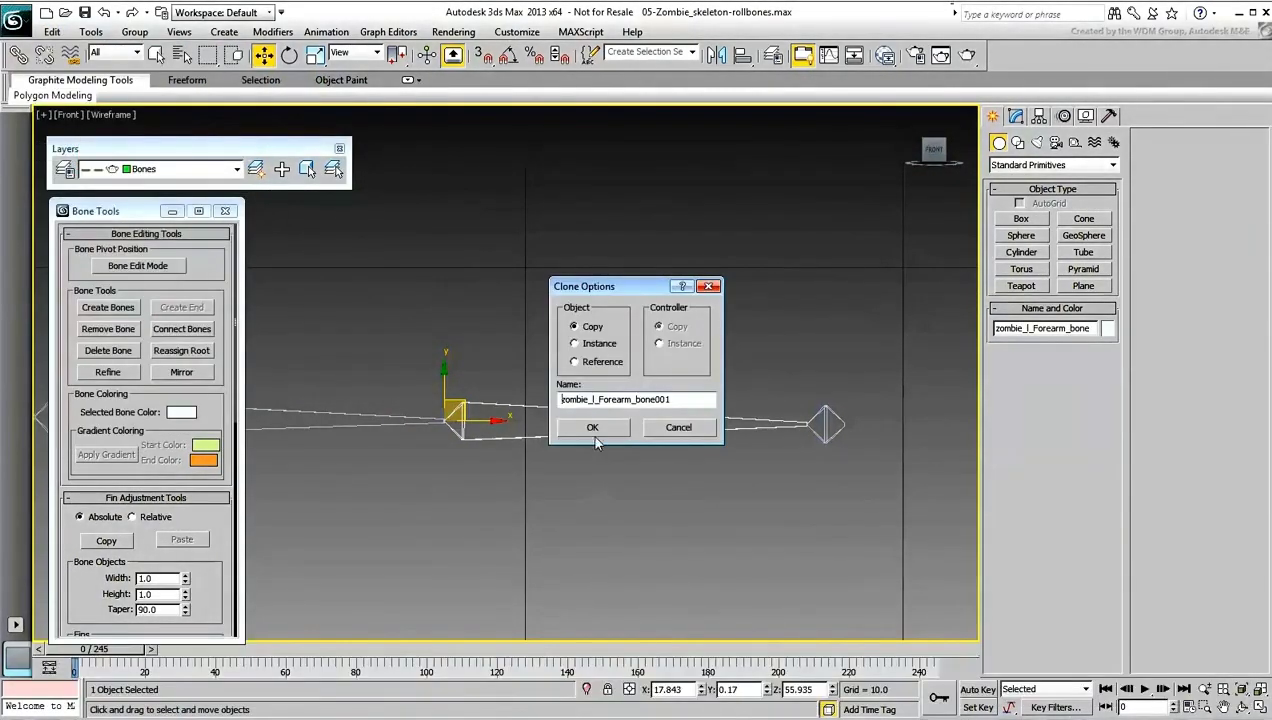
pyautogui.click(592, 428)
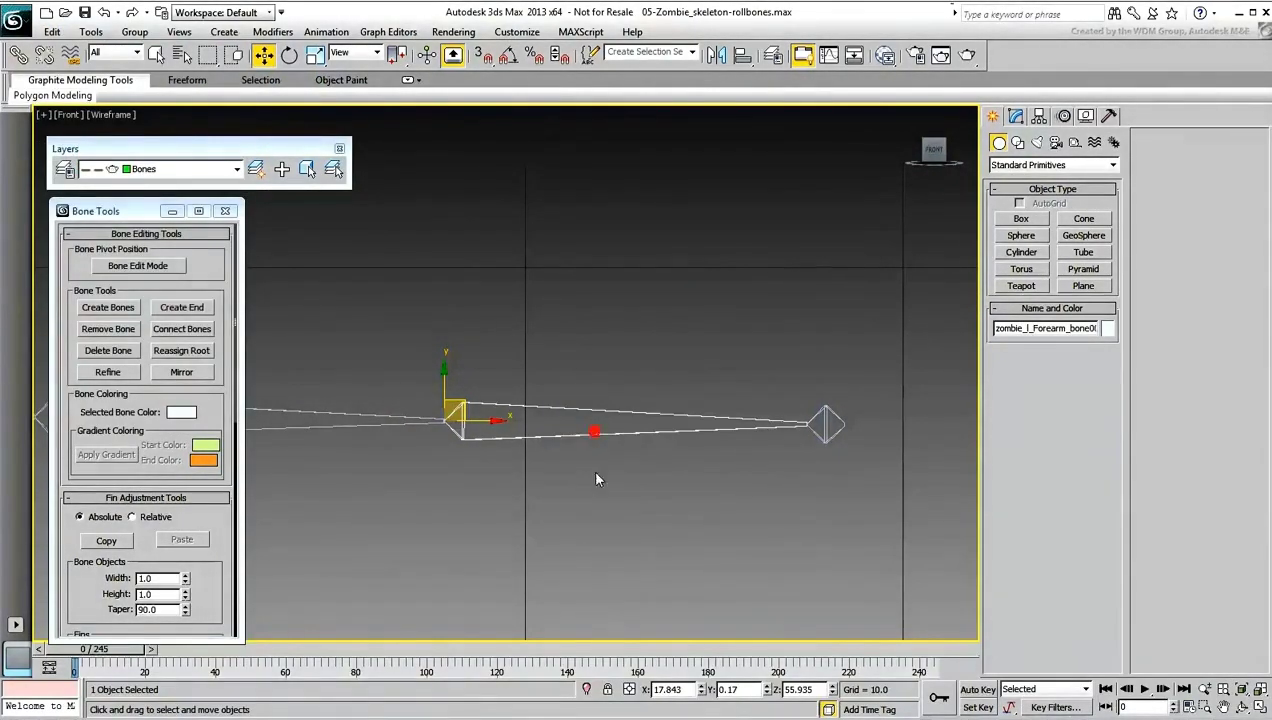
# Restyle the cloned forearm bone with a taper of 0 and an orange color, and unlink it from its parent.
pyautogui.rightClick(185, 612)
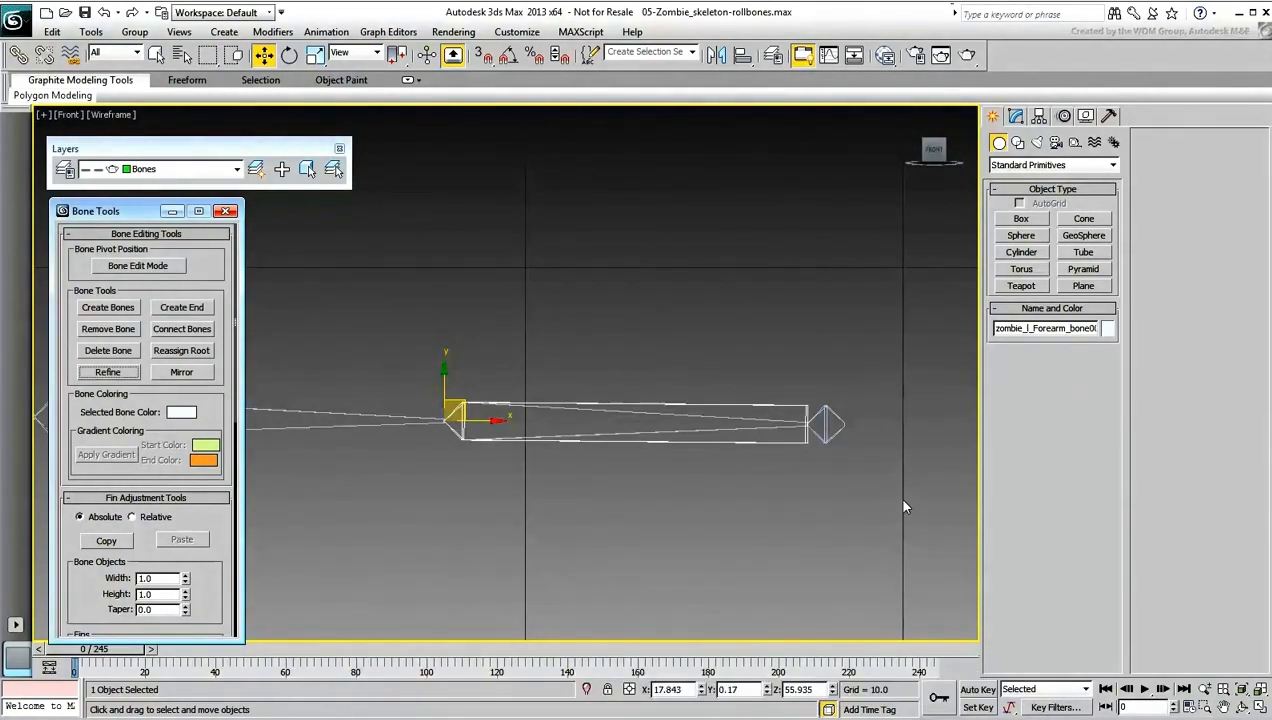
pyautogui.click(1107, 328)
pyautogui.click(528, 445)
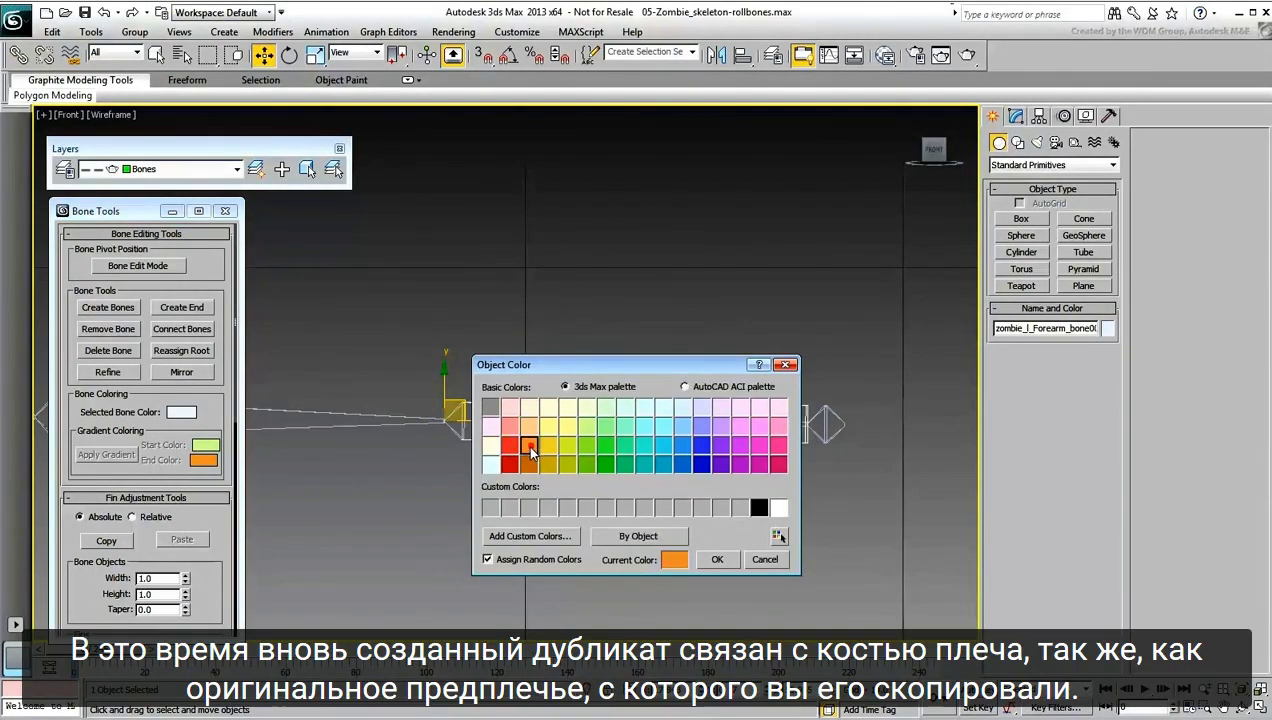
pyautogui.click(717, 559)
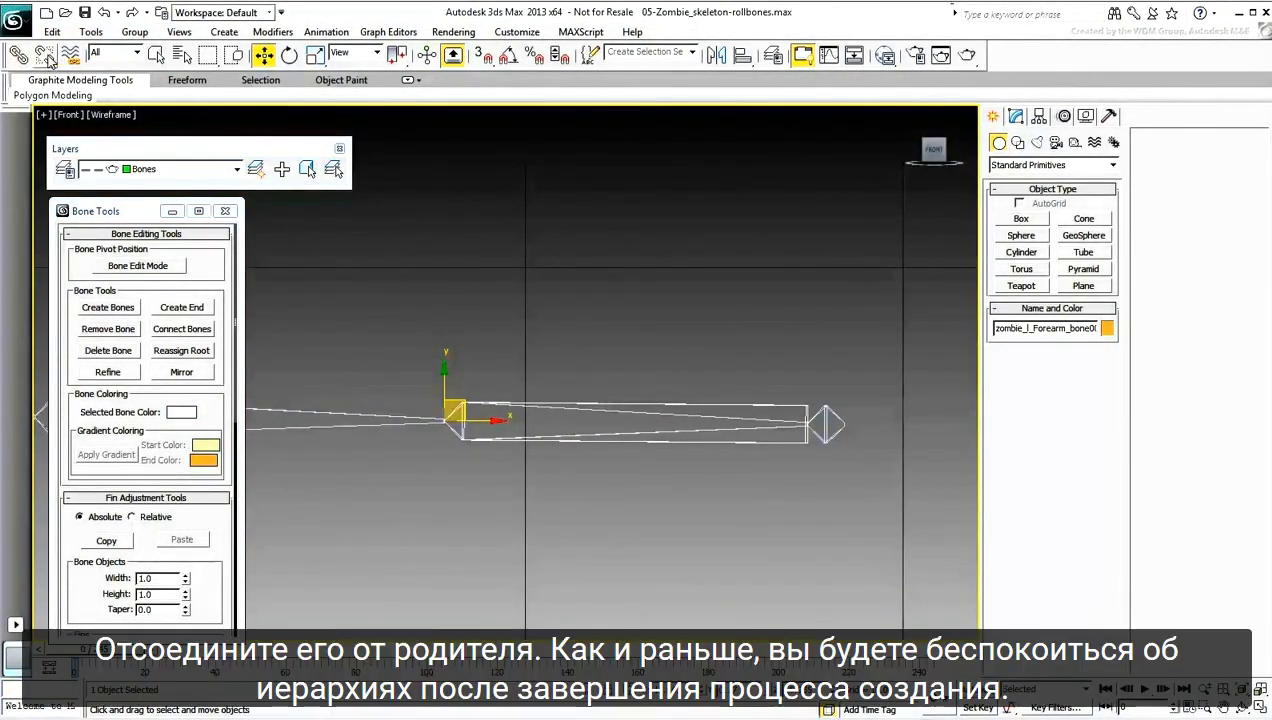
pyautogui.click(44, 60)
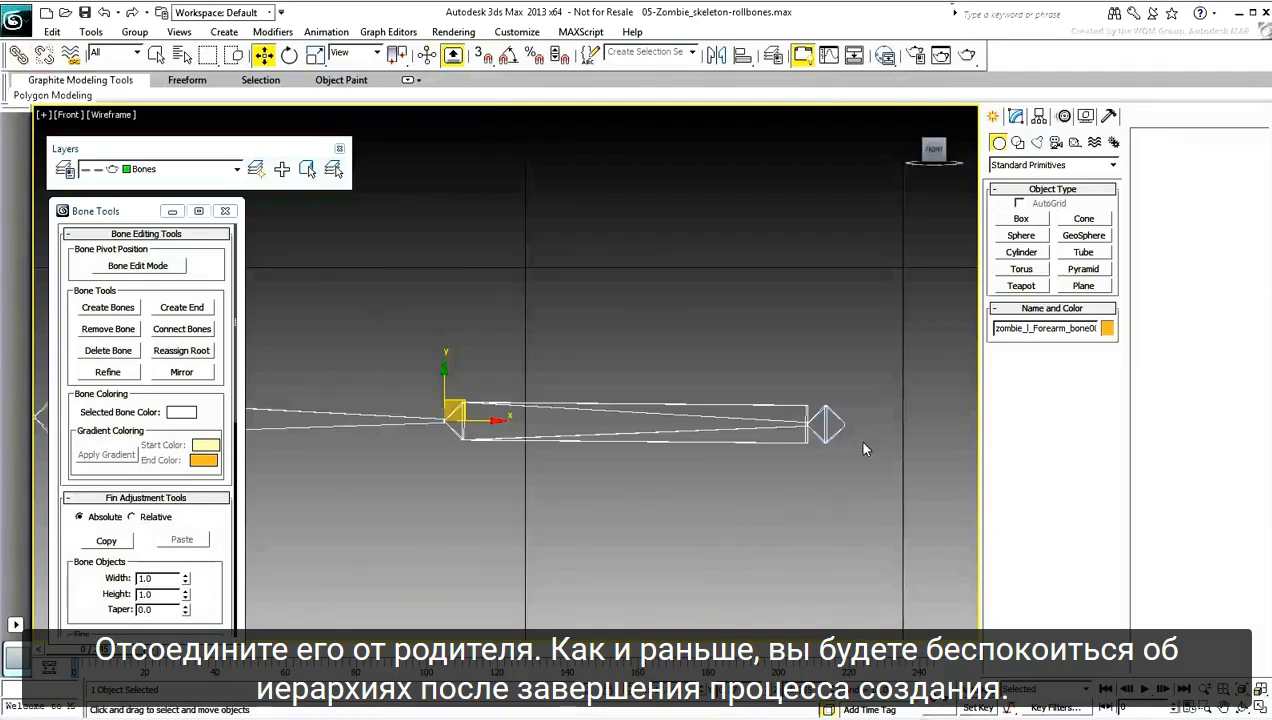
# Draw a temporary box about 9.6 wide, 0.59 long and 1.04 high above the forearm, with 3 width segments.
pyautogui.click(1021, 218)
pyautogui.moveTo(446, 370); pyautogui.dragTo(803, 347)
pyautogui.click(809, 308)
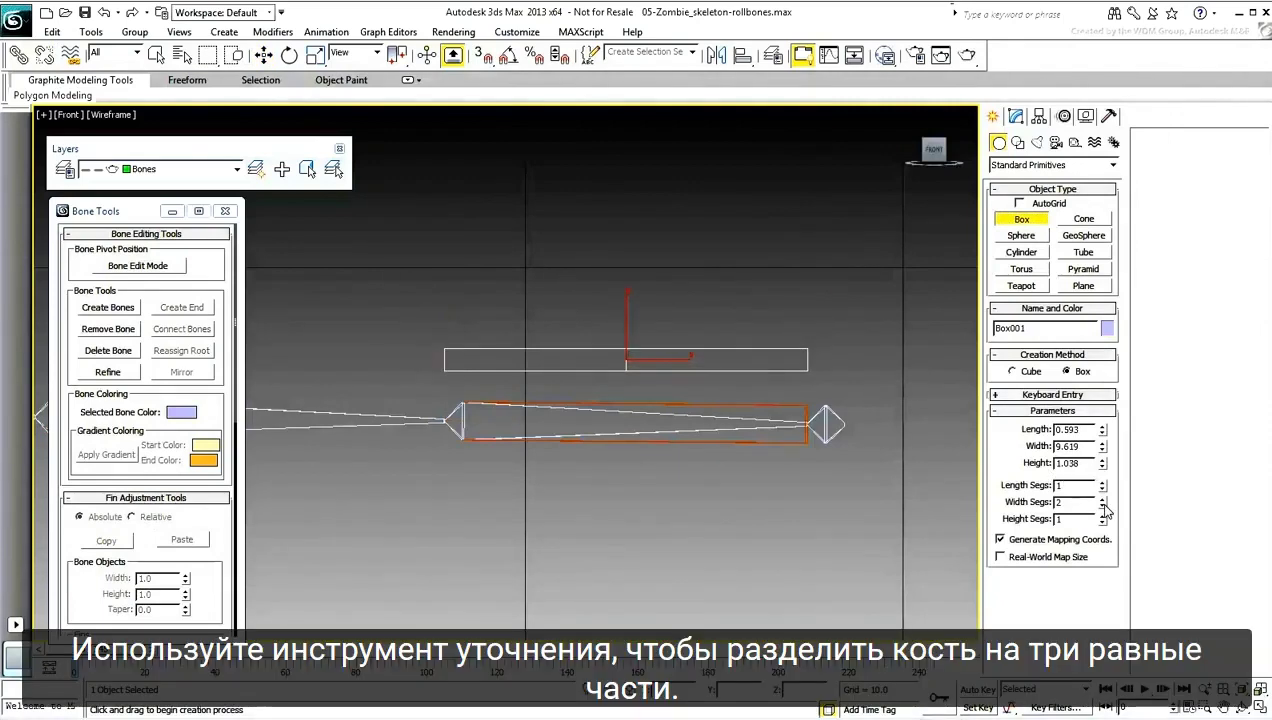
pyautogui.click(1102, 499)
pyautogui.rightClick(548, 405)
# Refine the cloned forearm bone into three equal parts, in line with the reference box's two inner divisions.
pyautogui.click(586, 404)
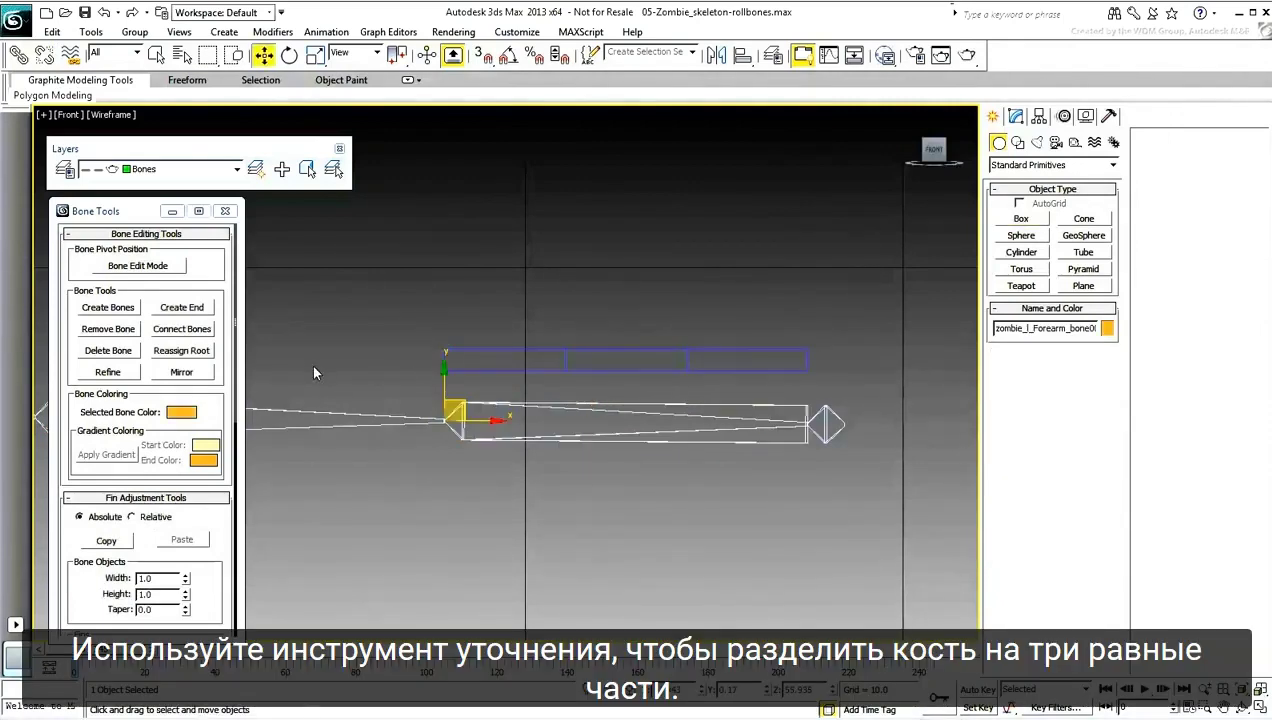
pyautogui.click(108, 372)
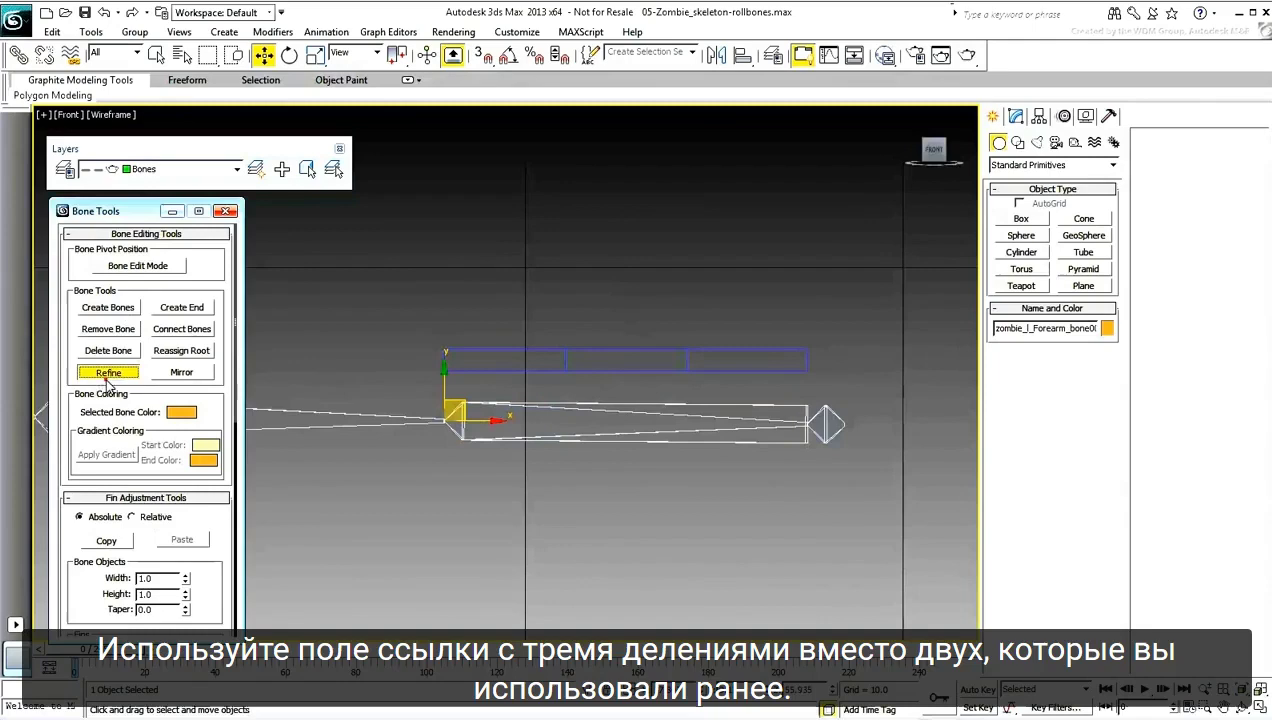
pyautogui.click(565, 402)
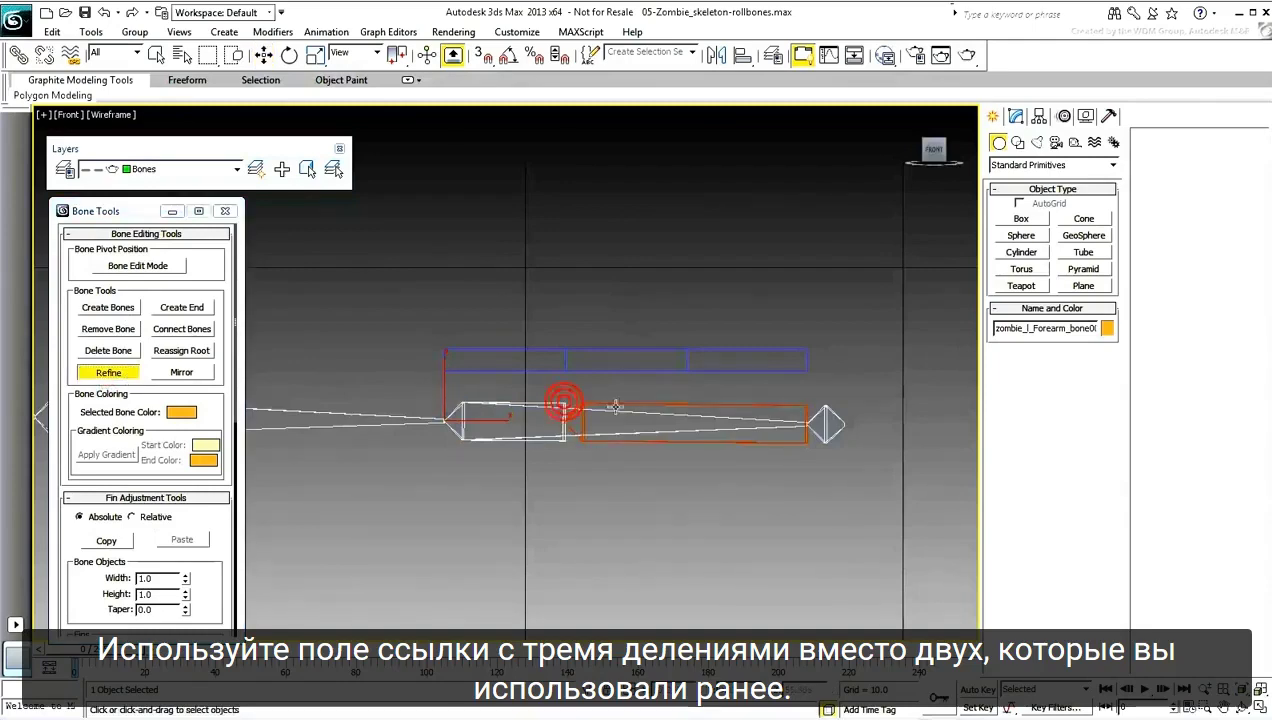
pyautogui.click(687, 404)
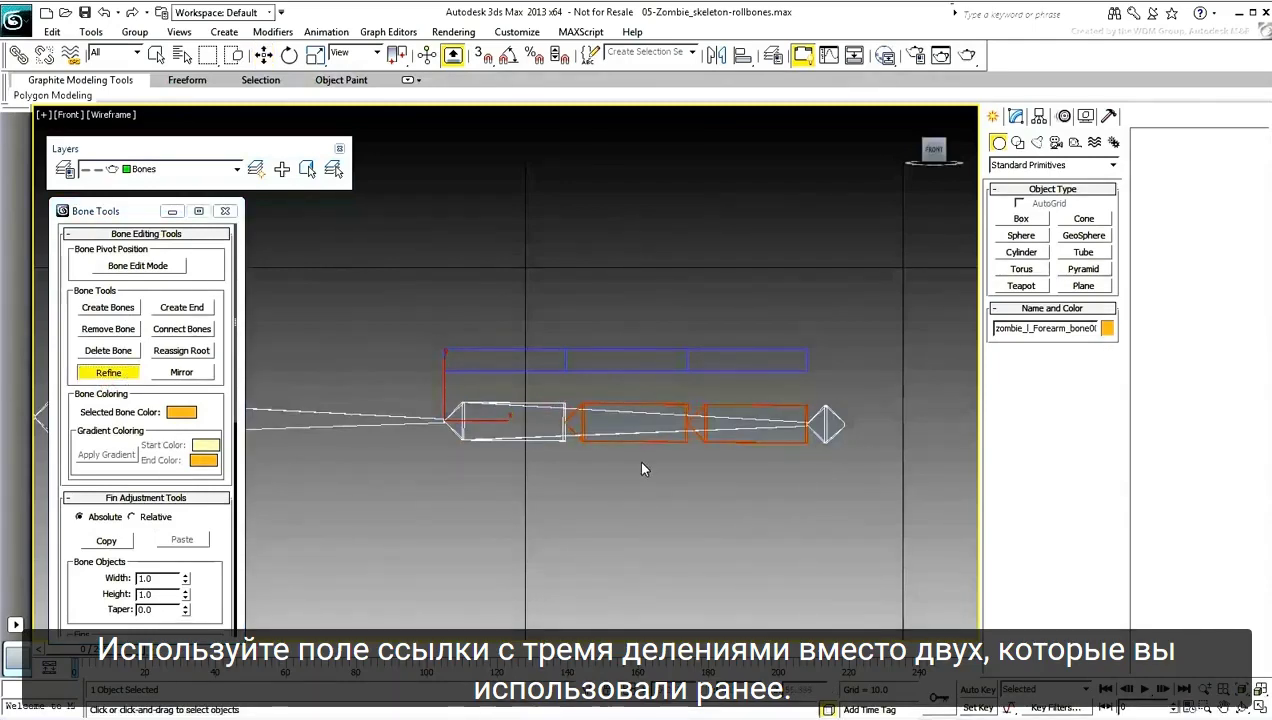
pyautogui.rightClick(637, 459)
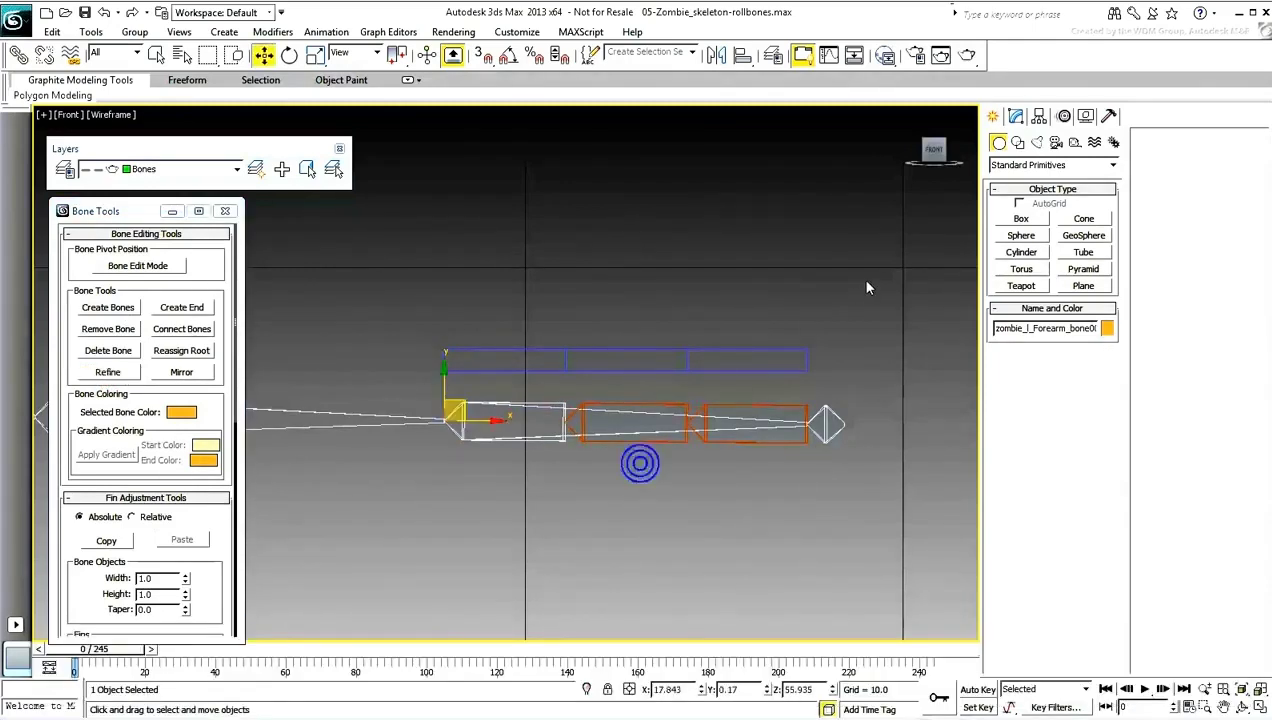
# Delete the reference box together with the forearm roll bone section closest to the elbow.
pyautogui.click(822, 336)
pyautogui.moveTo(840, 322); pyautogui.dragTo(748, 376)
pyautogui.press('Delete')
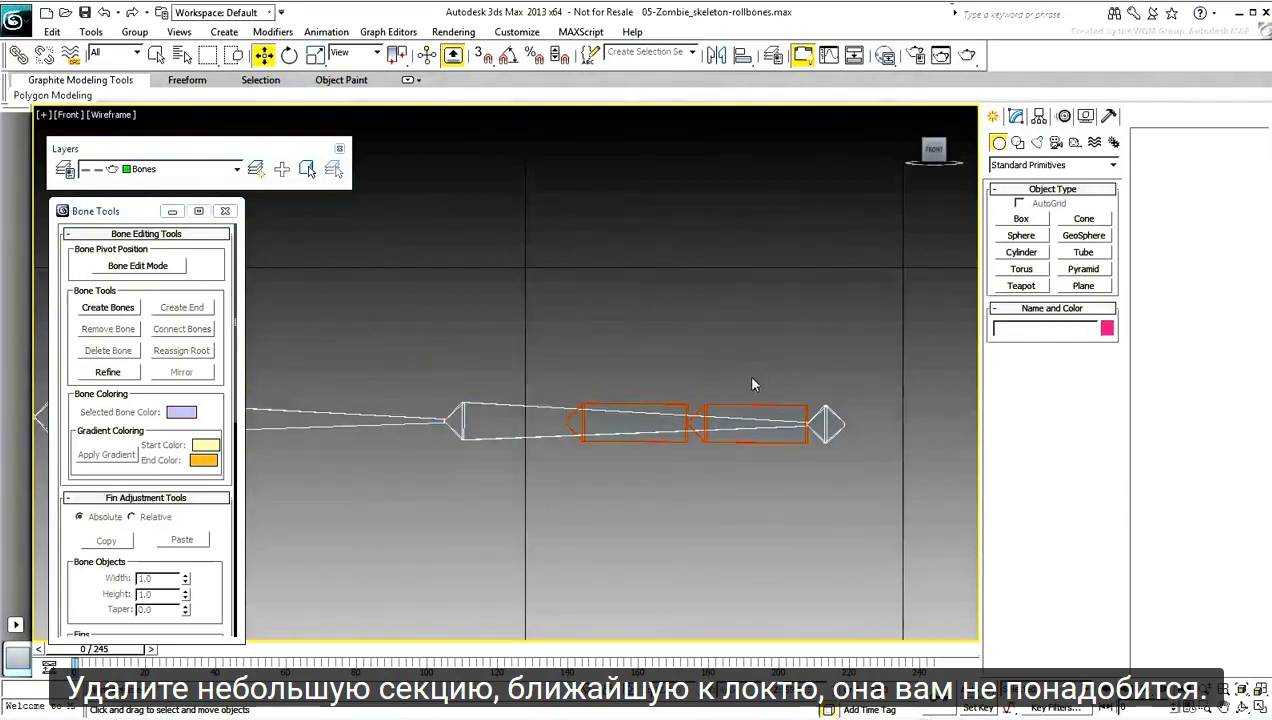
# Link the two remaining forearm roll bones to the original left forearm bone.
pyautogui.scroll(-3, 540, 340)
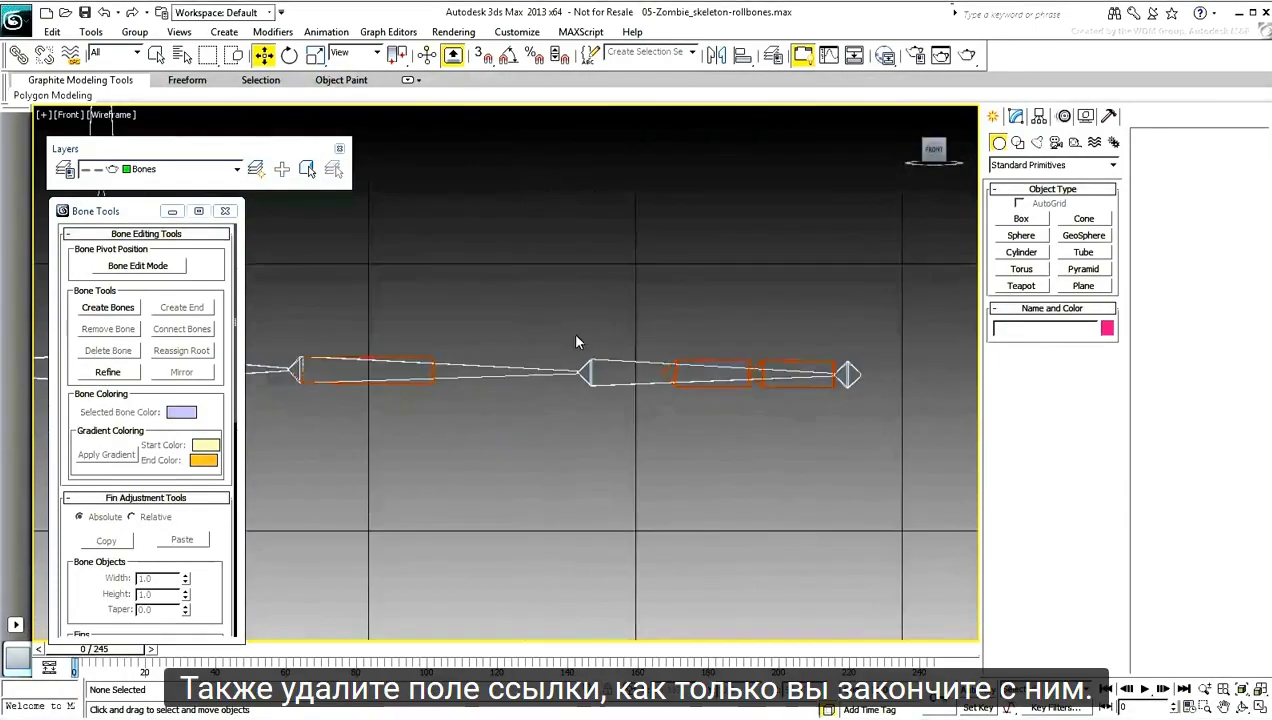
pyautogui.moveTo(510, 365); pyautogui.dragTo(517, 415, button='middle')
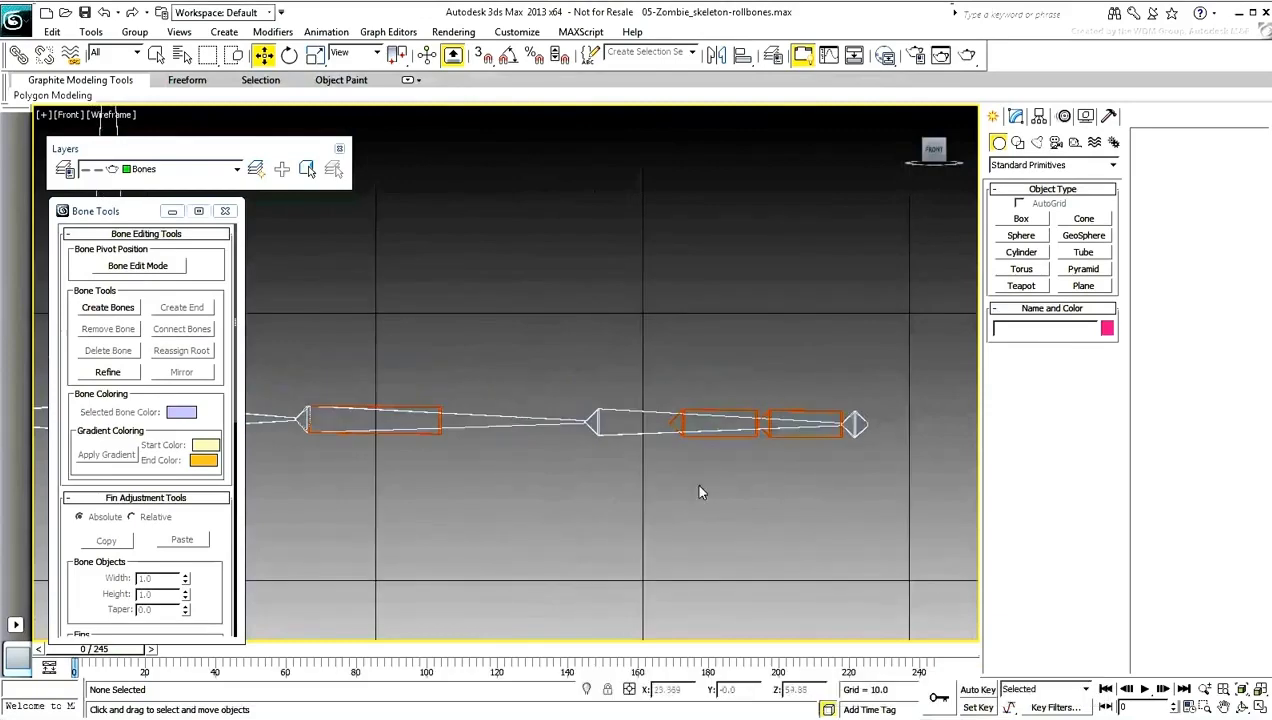
pyautogui.moveTo(792, 373); pyautogui.dragTo(747, 418)
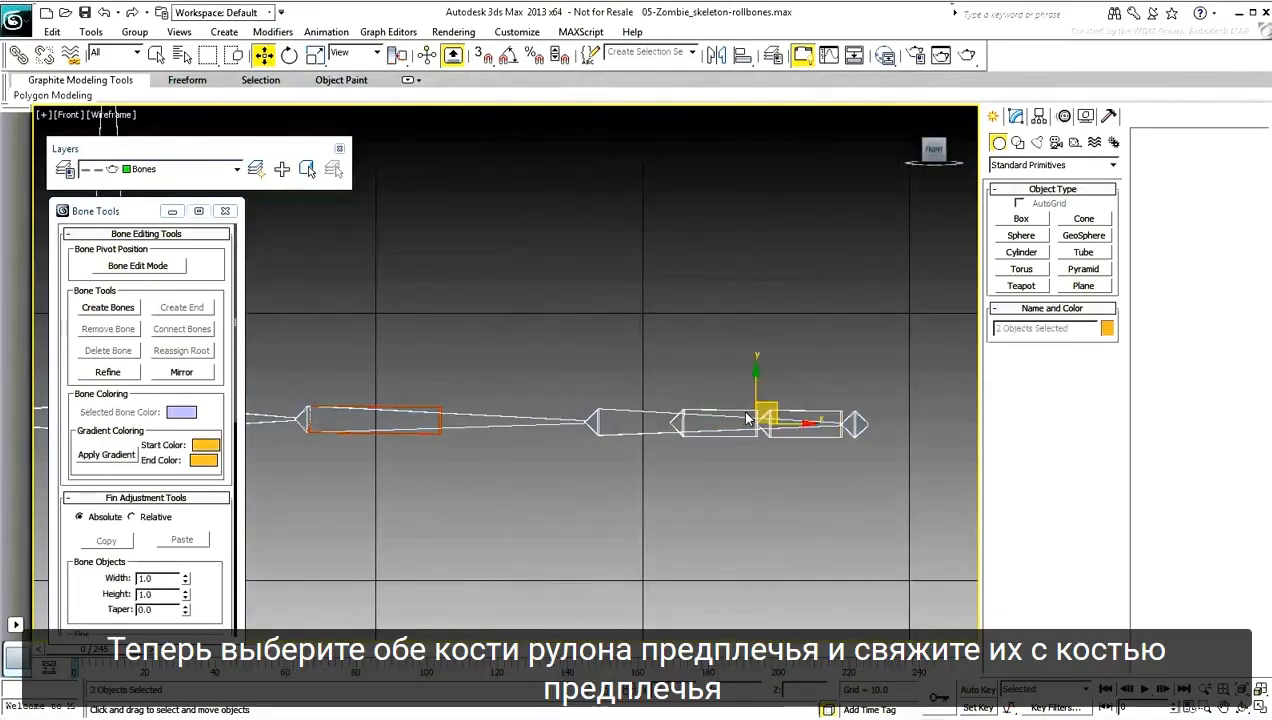
pyautogui.click(18, 55)
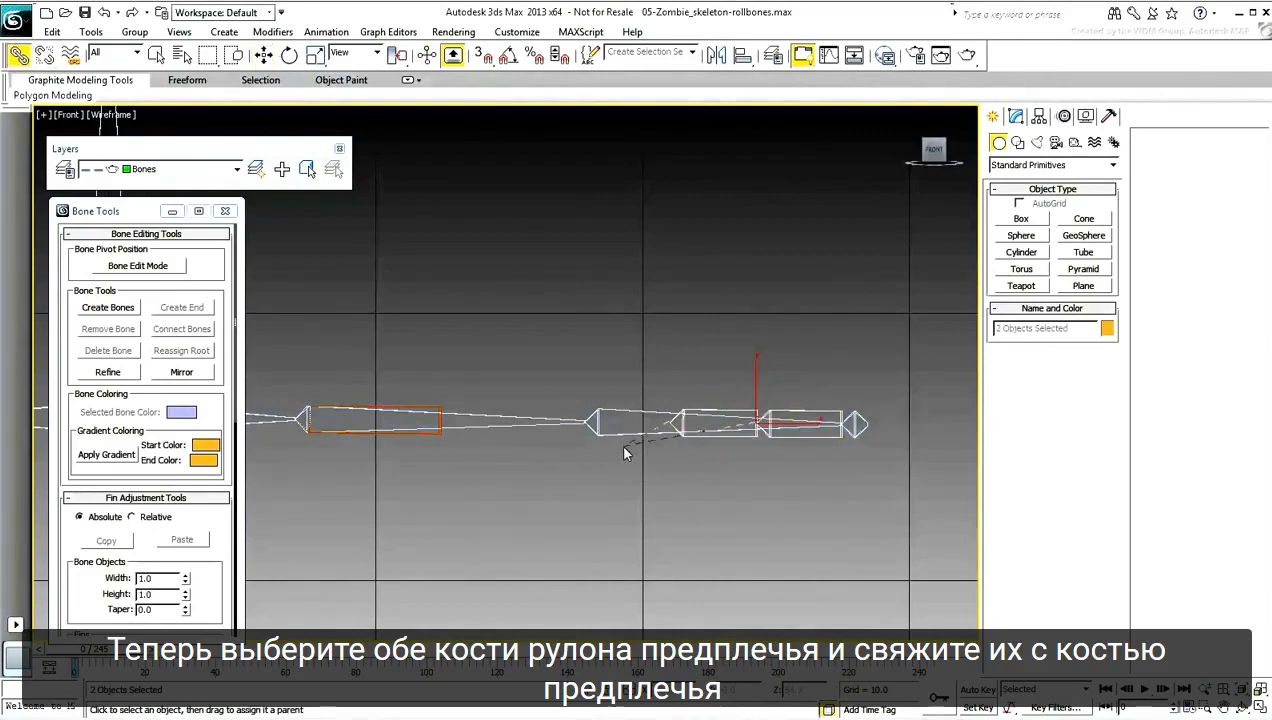
pyautogui.moveTo(624, 452); pyautogui.dragTo(623, 436)
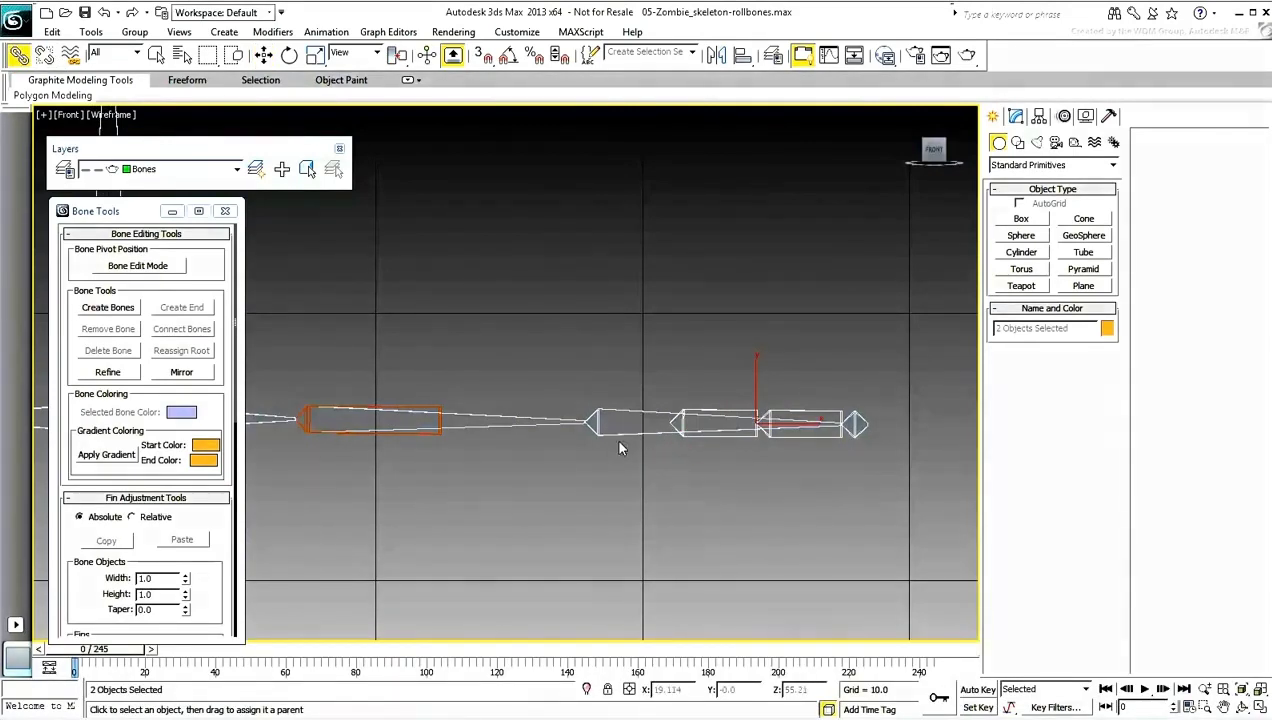
# Show the forearm roll bones close up in a shaded perspective view and clear the selection, with Rotate active.
pyautogui.press('p')
pyautogui.keyDown('alt'); pyautogui.moveTo(675, 506); pyautogui.dragTo(708, 527, button='middle'); pyautogui.keyUp('alt')
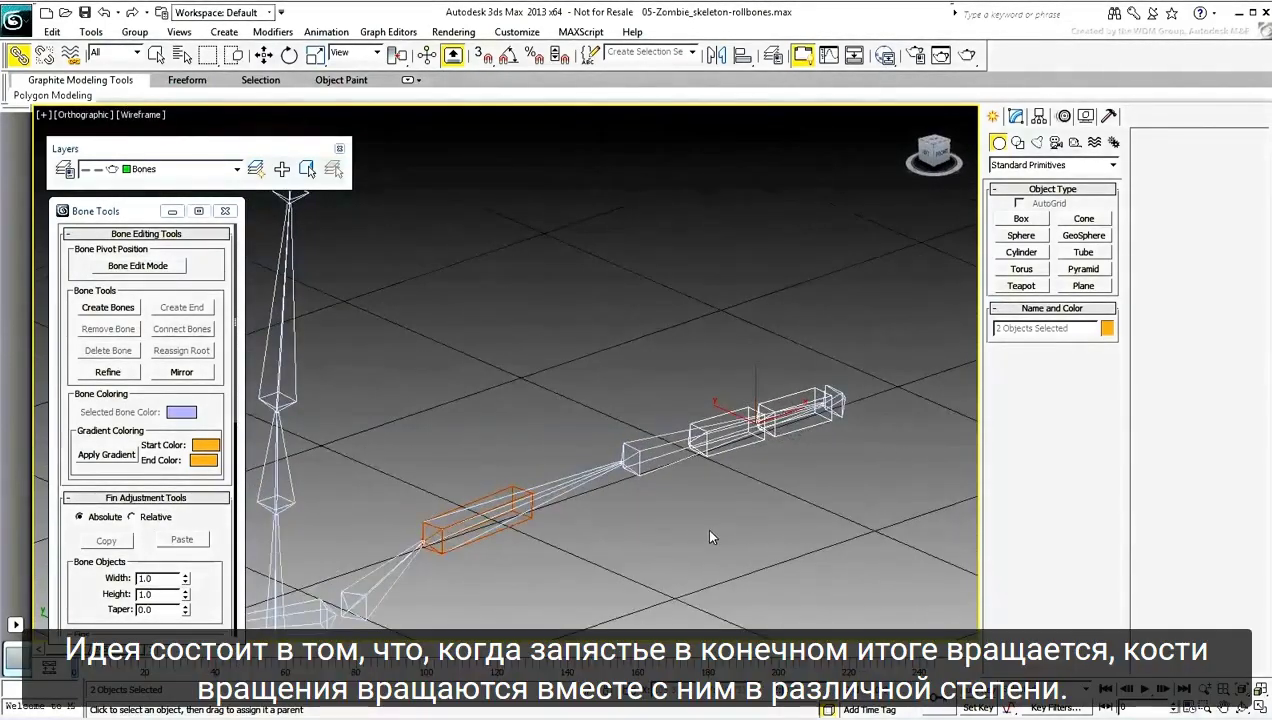
pyautogui.press('z')
pyautogui.press('e')
pyautogui.press('F3')
pyautogui.click(806, 509)
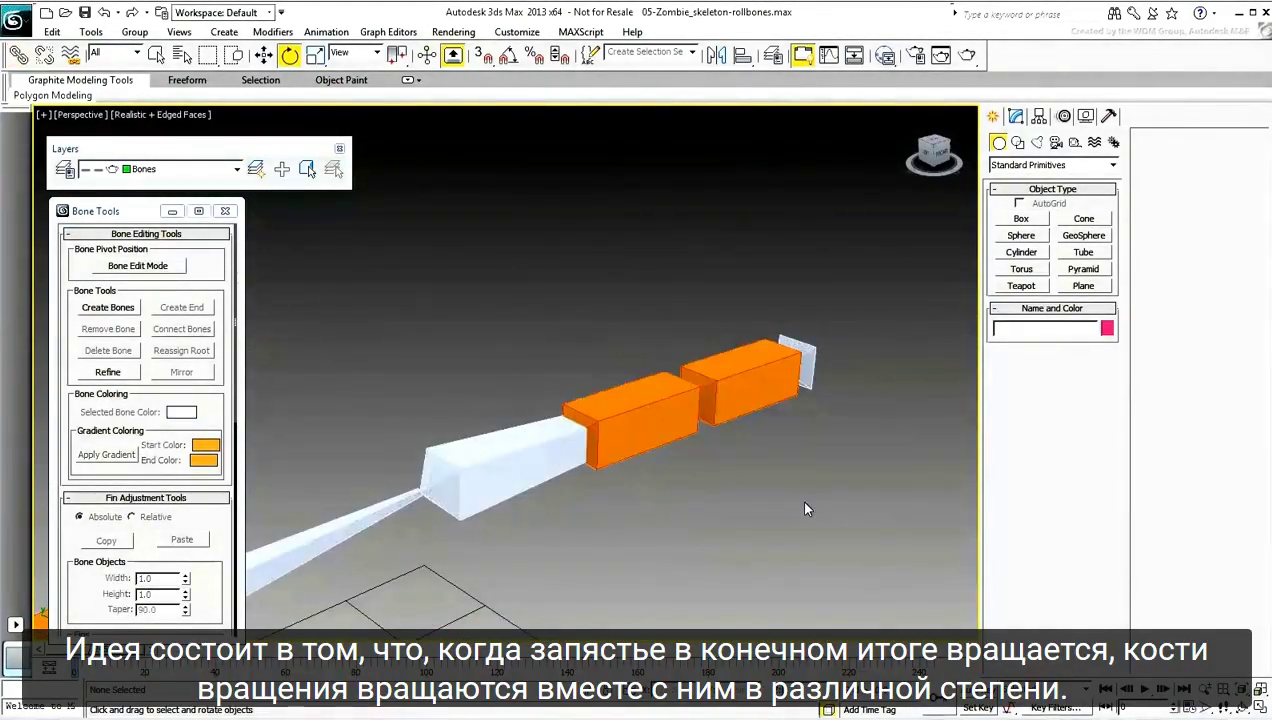
# Test the forearm twist by rotating the wrist bone and then both forearm roll bones about the arm's length.
pyautogui.click(798, 360)
pyautogui.moveTo(800, 316); pyautogui.dragTo(805, 322)
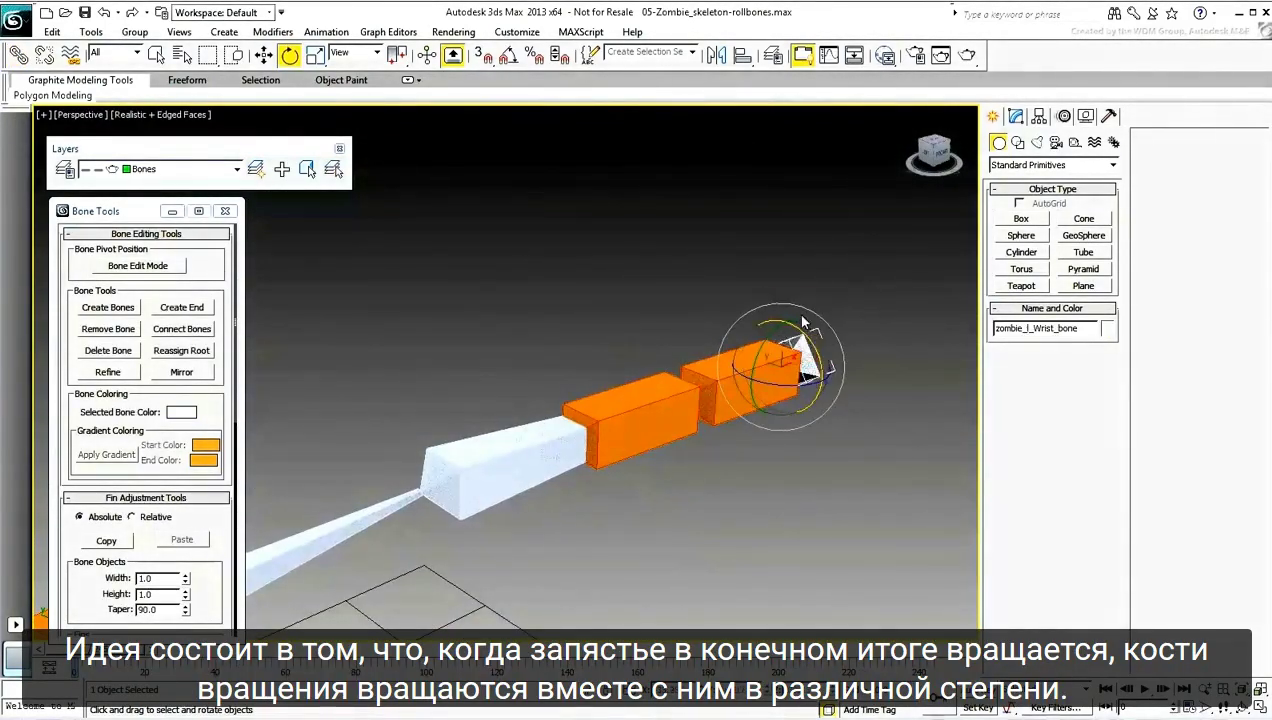
pyautogui.click(726, 412)
pyautogui.moveTo(726, 402); pyautogui.dragTo(714, 432)
pyautogui.moveTo(617, 423); pyautogui.dragTo(606, 448)
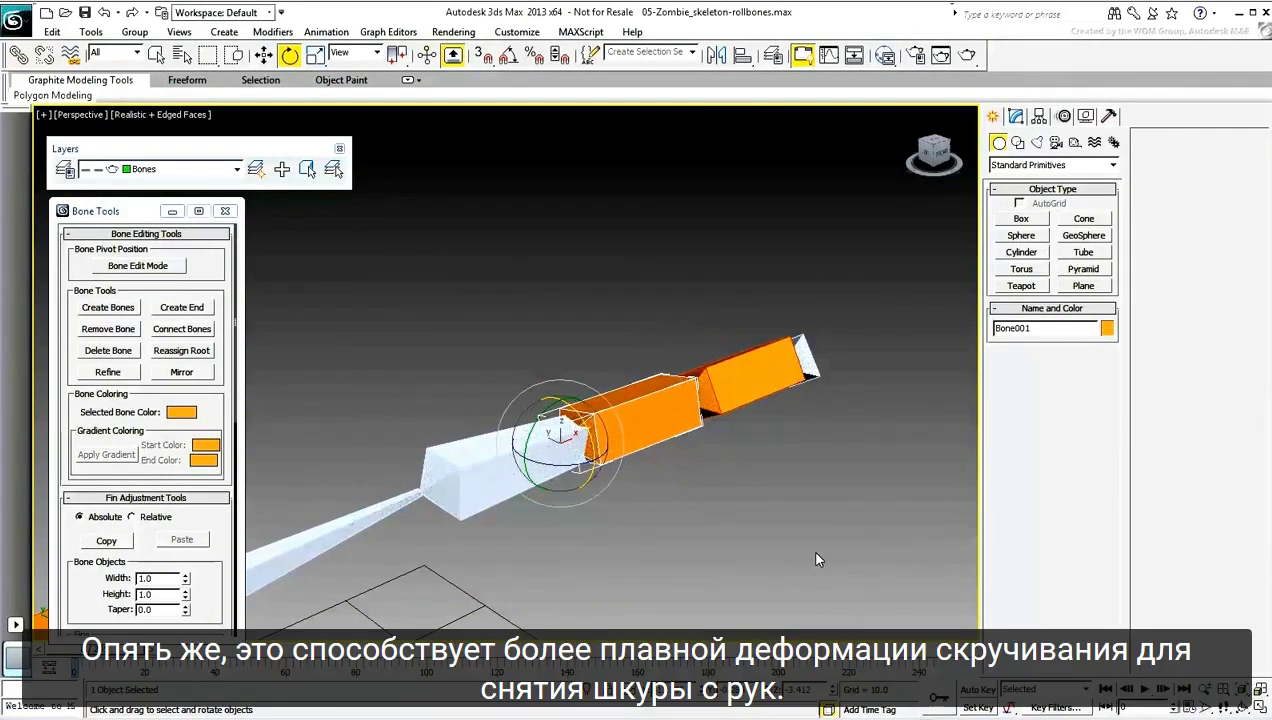
# Undo the test rotations of the wrist bone and the two forearm roll bones.
pyautogui.hotkey('ctrl', 'z')
pyautogui.hotkey('ctrl', 'z')
pyautogui.hotkey('ctrl', 'z')
pyautogui.hotkey('ctrl', 'z')
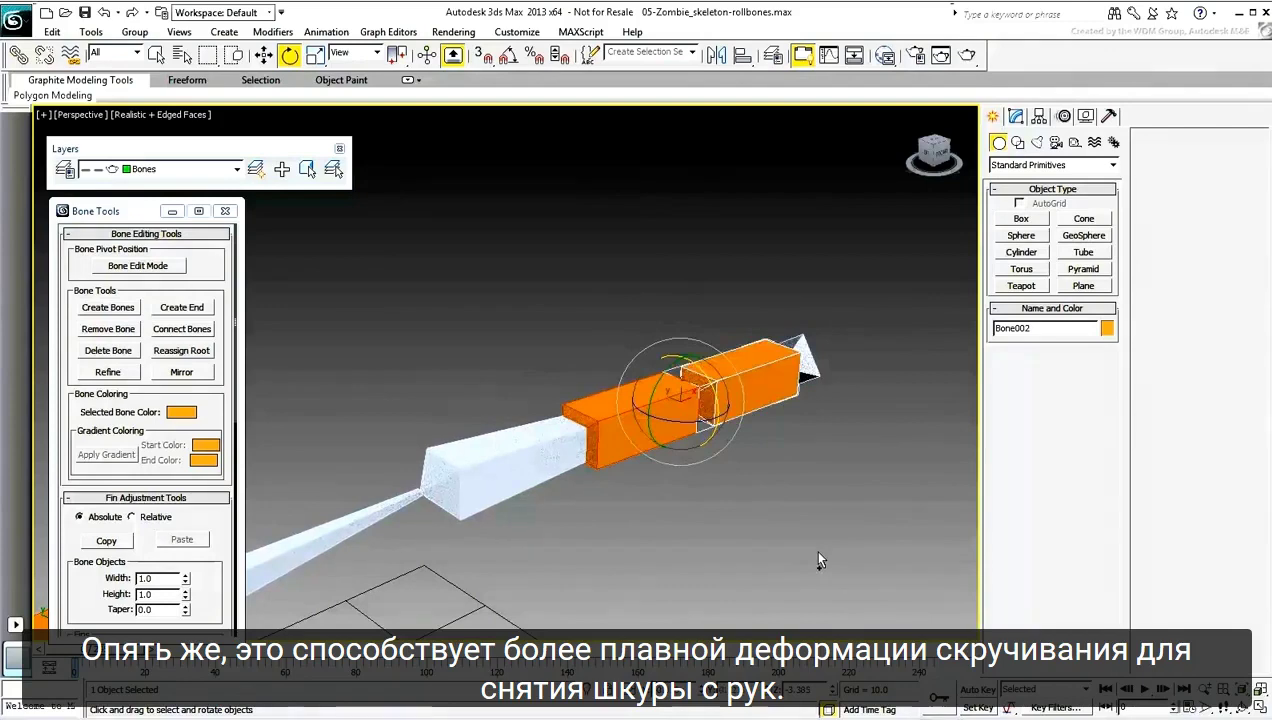
pyautogui.hotkey('ctrl', 'z')
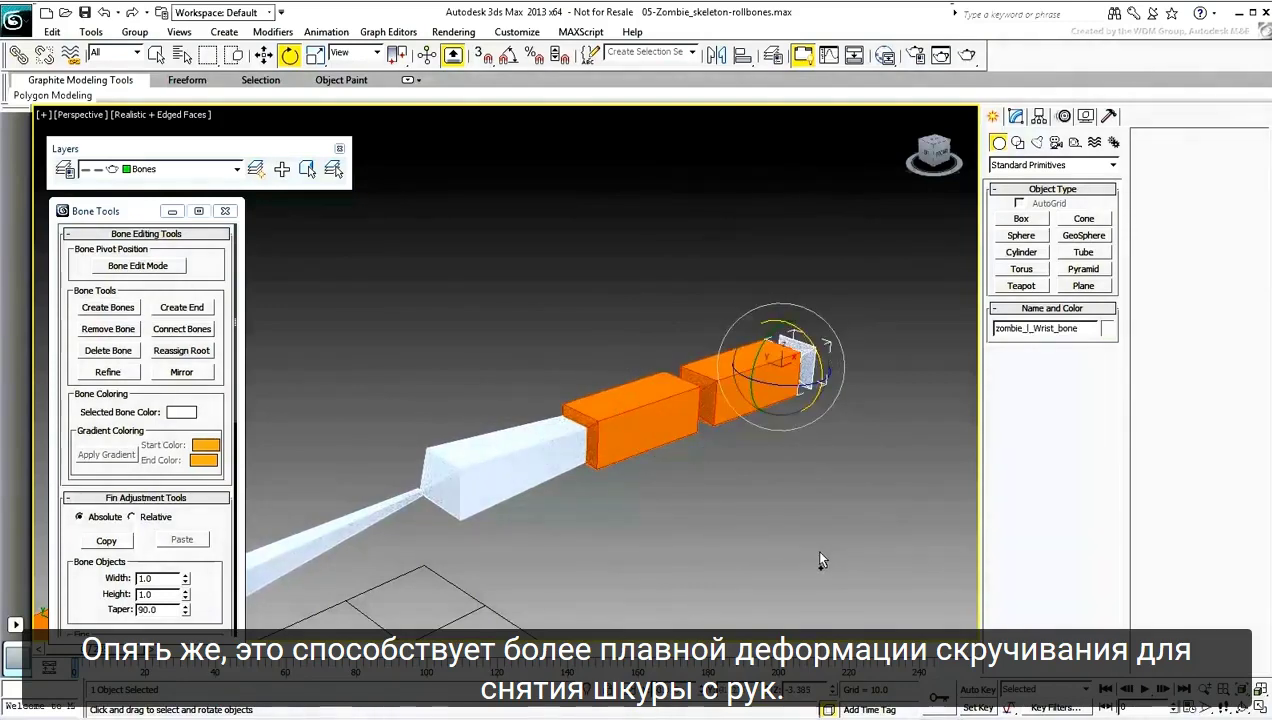
pyautogui.hotkey('ctrl', 'z')
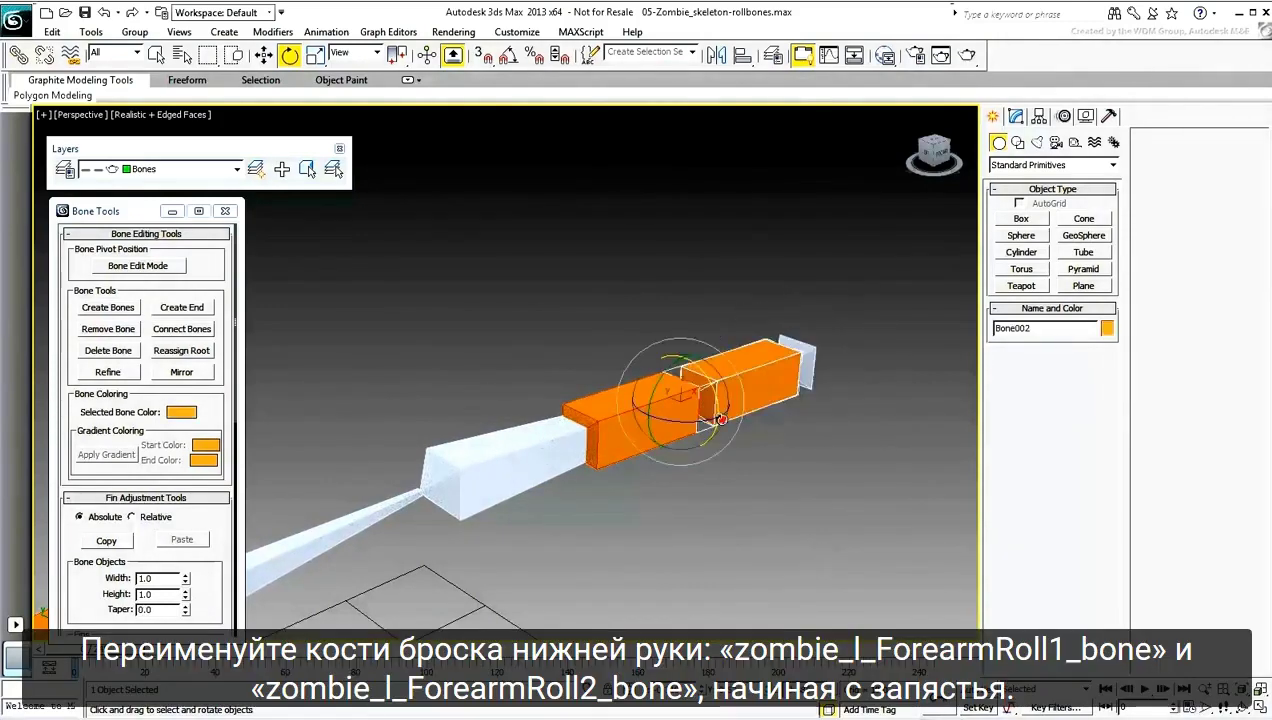
# Rename the forearm roll bone nearest the wrist zombie_l_ForearmRoll1_bone and the one nearer the elbow zombie_l_ForearmRoll2_bone.
pyautogui.click(1047, 328)
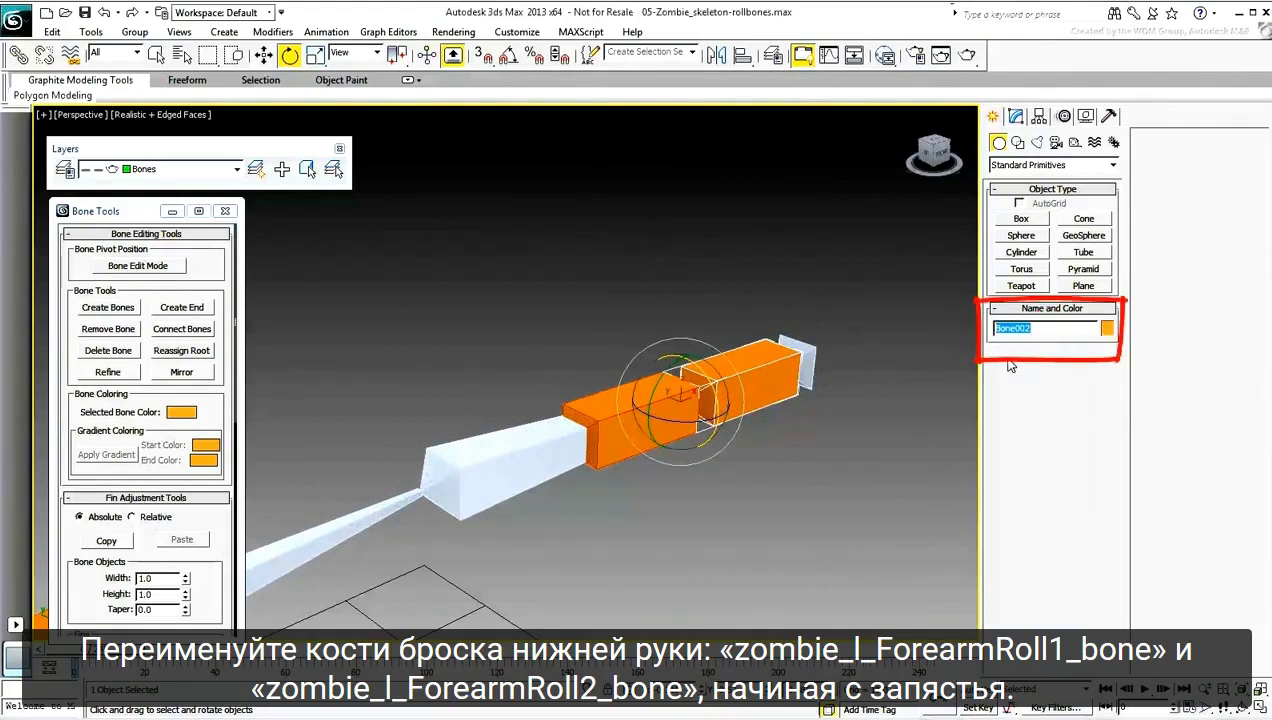
pyautogui.write('zombie_l_ForearmRoll1_bone')
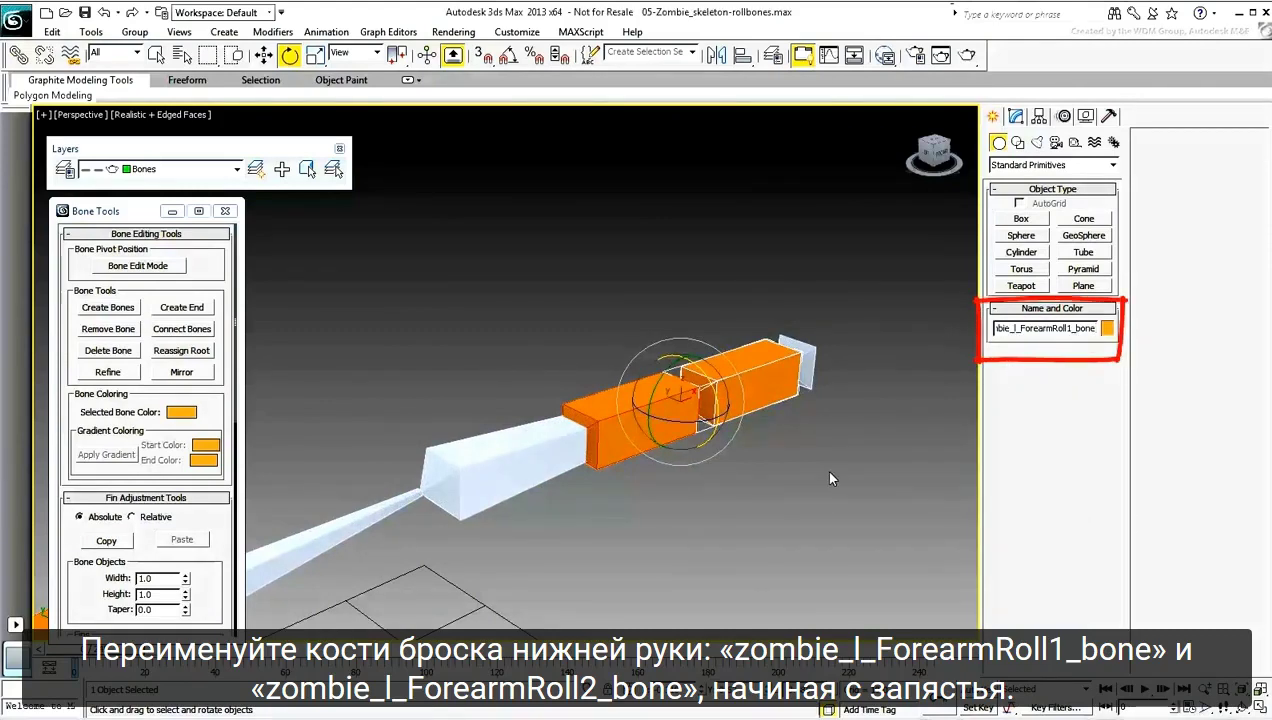
pyautogui.click(624, 455)
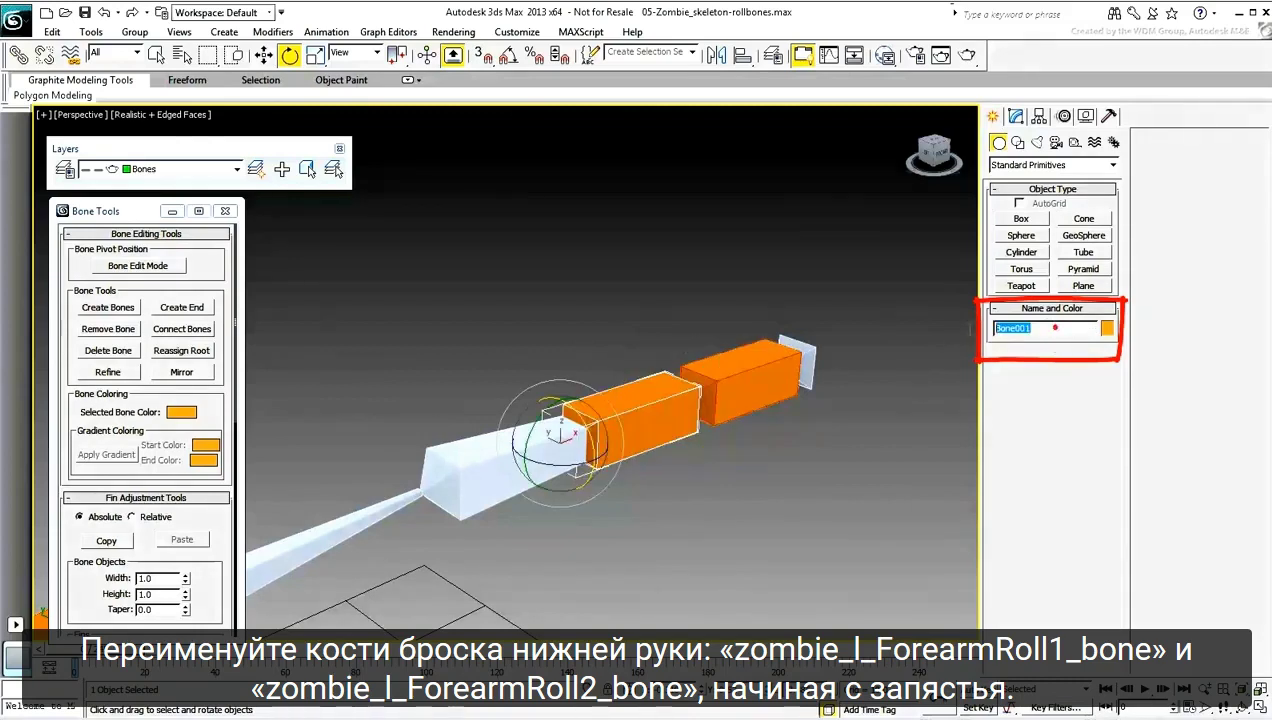
pyautogui.write('zombie_l_ForearmRoll1_bone')
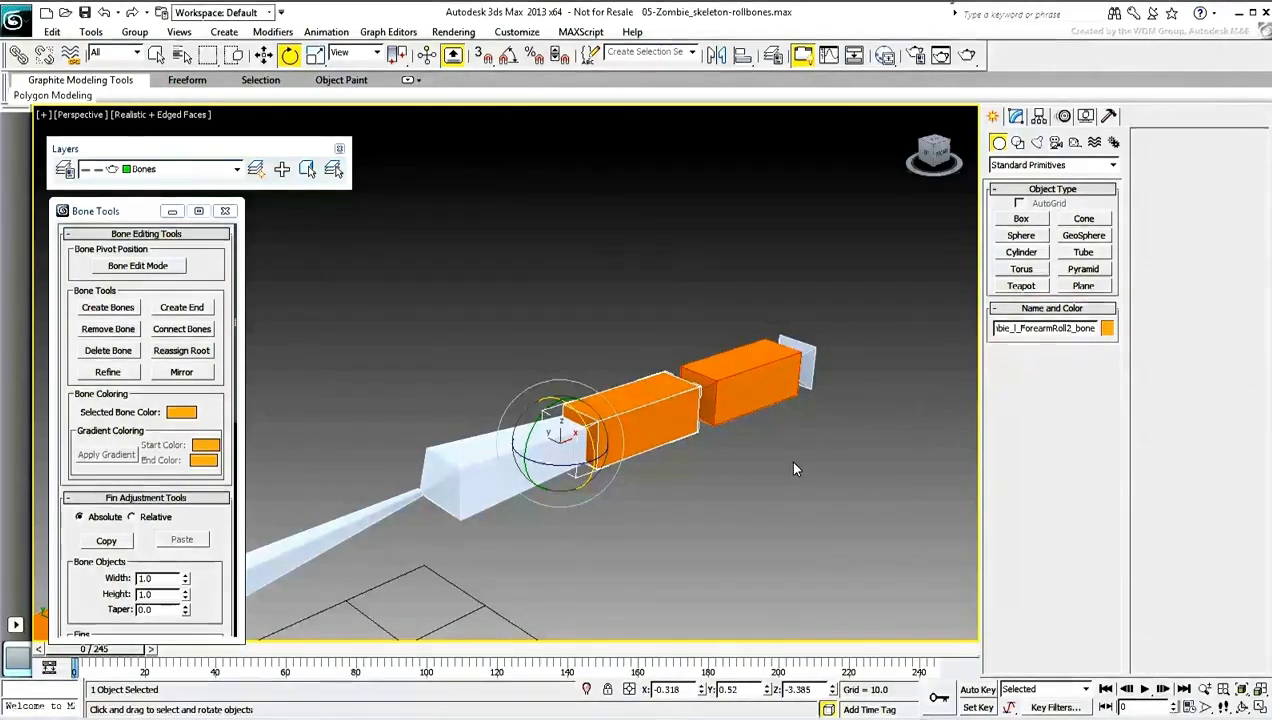
# Link the left shoulder roll bone to the left shoulder bone.
pyautogui.moveTo(711, 473)
pyautogui.keyDown('alt'); pyautogui.mouseDown(button='middle')
pyautogui.moveTo(548, 487)
pyautogui.moveTo(834, 622)
pyautogui.mouseUp(button='middle'); pyautogui.keyUp('alt')
pyautogui.click(492, 410)
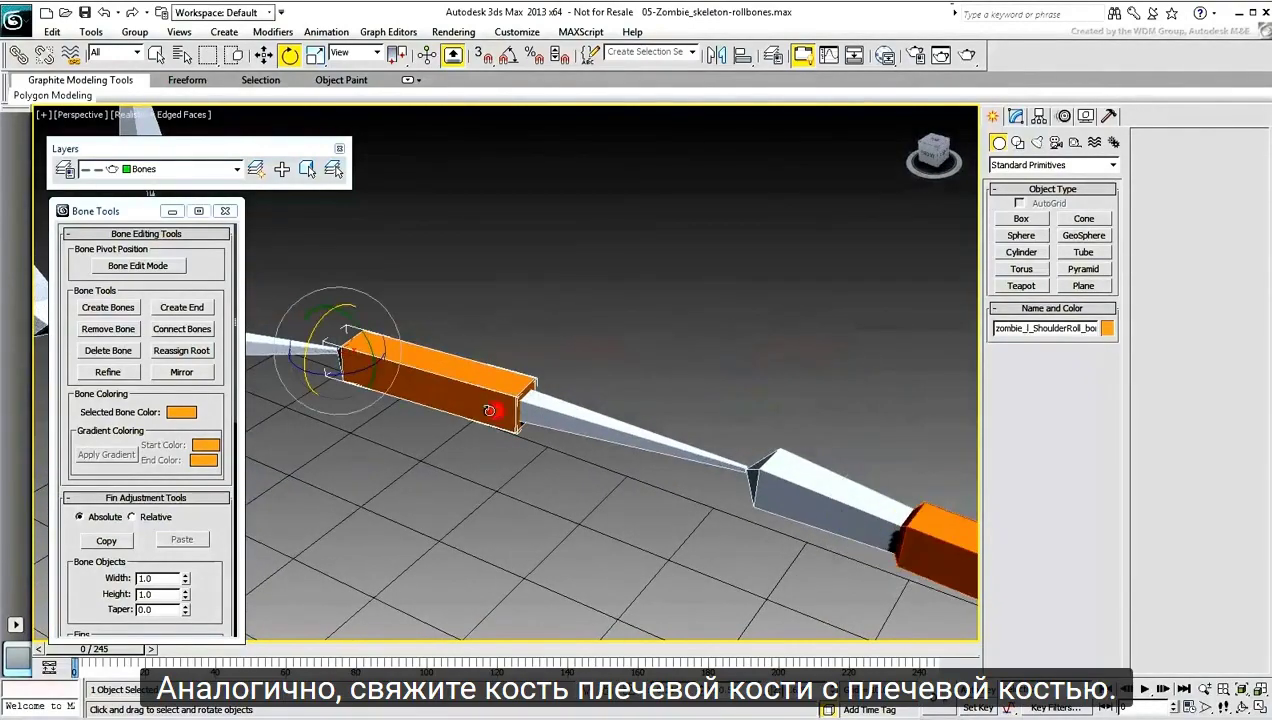
pyautogui.click(19, 55)
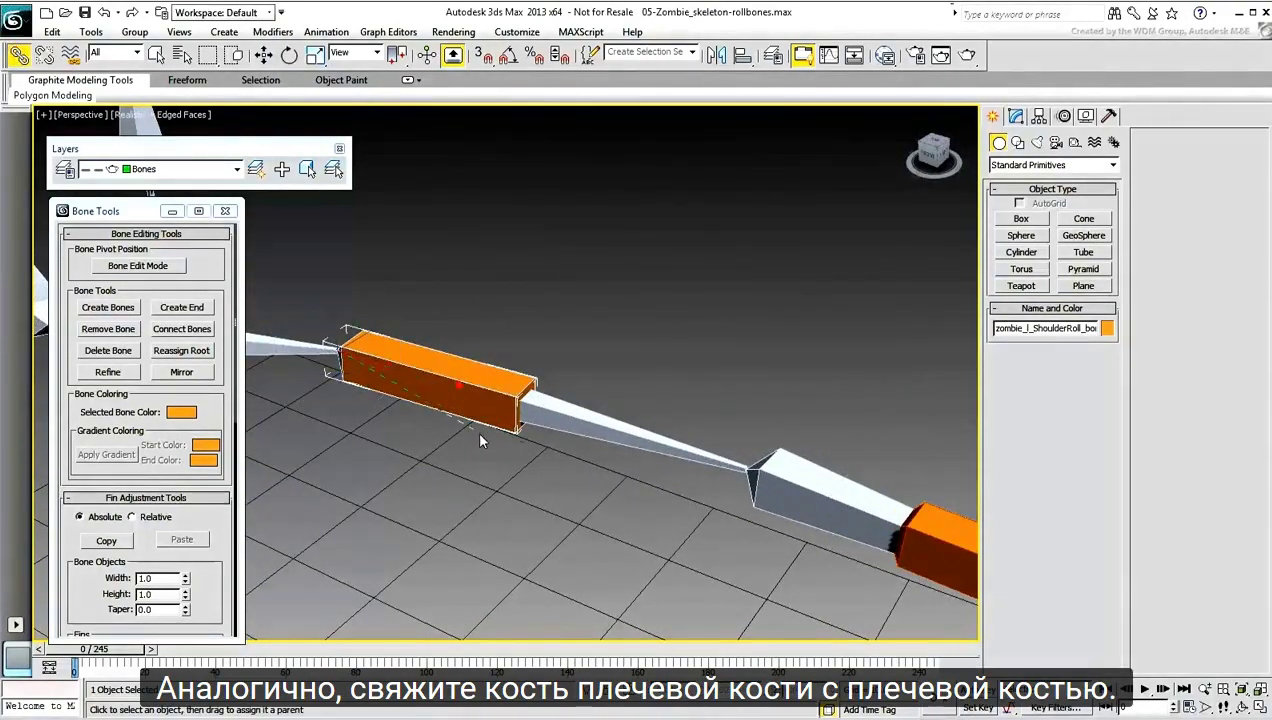
pyautogui.moveTo(476, 430); pyautogui.dragTo(594, 424)
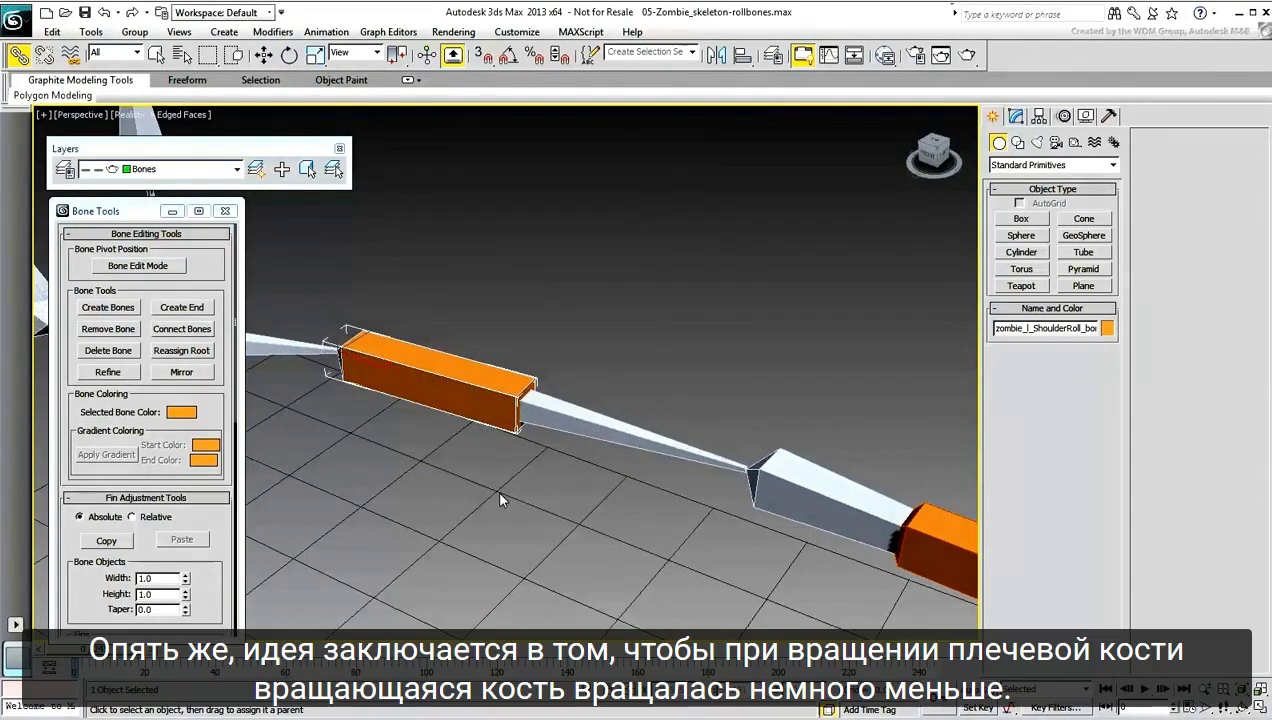
# Rotate the left shoulder bone about its length in the Local coordinate system, and turn its roll bone back slightly.
pyautogui.click(553, 414)
pyautogui.rightClick(557, 418)
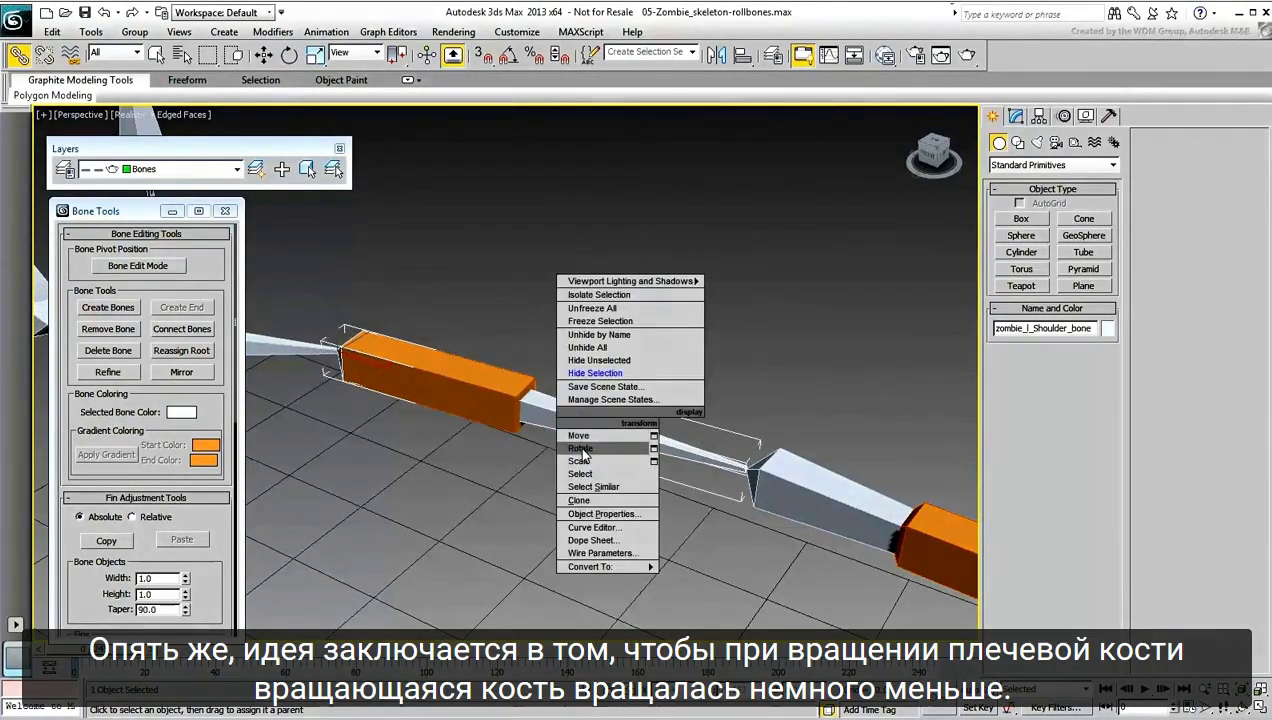
pyautogui.click(583, 452)
pyautogui.click(366, 52)
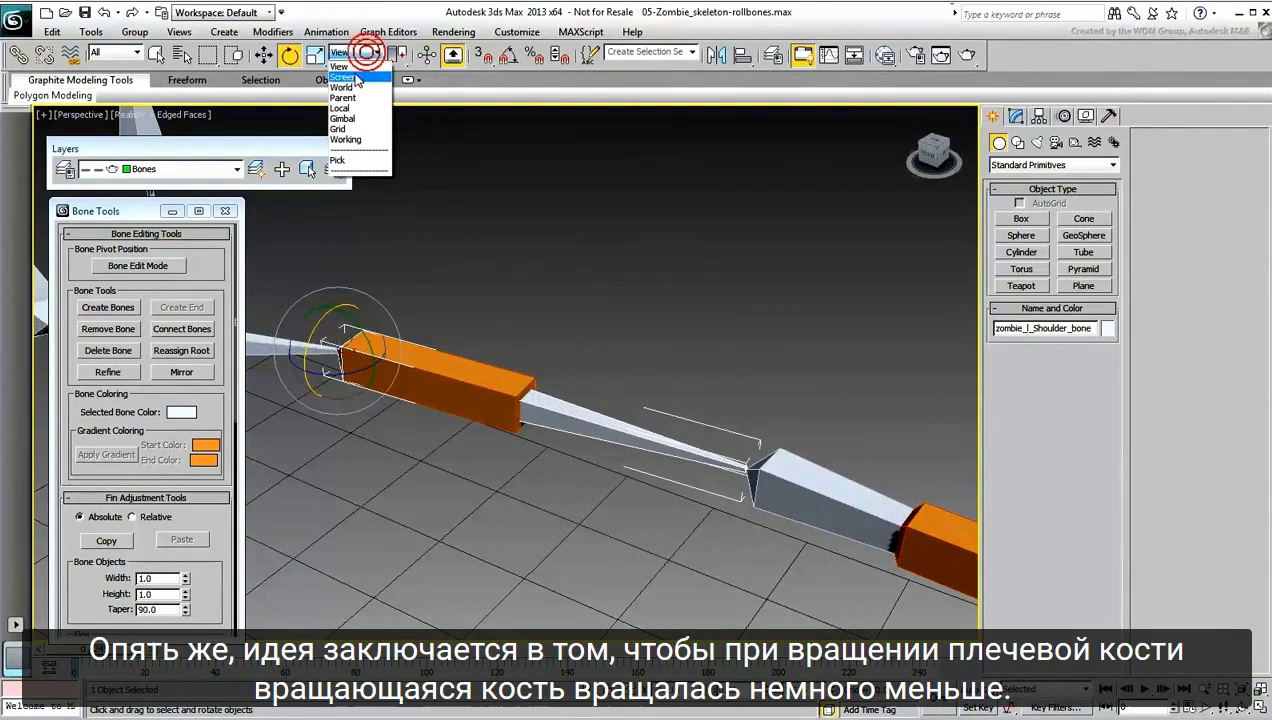
pyautogui.click(351, 110)
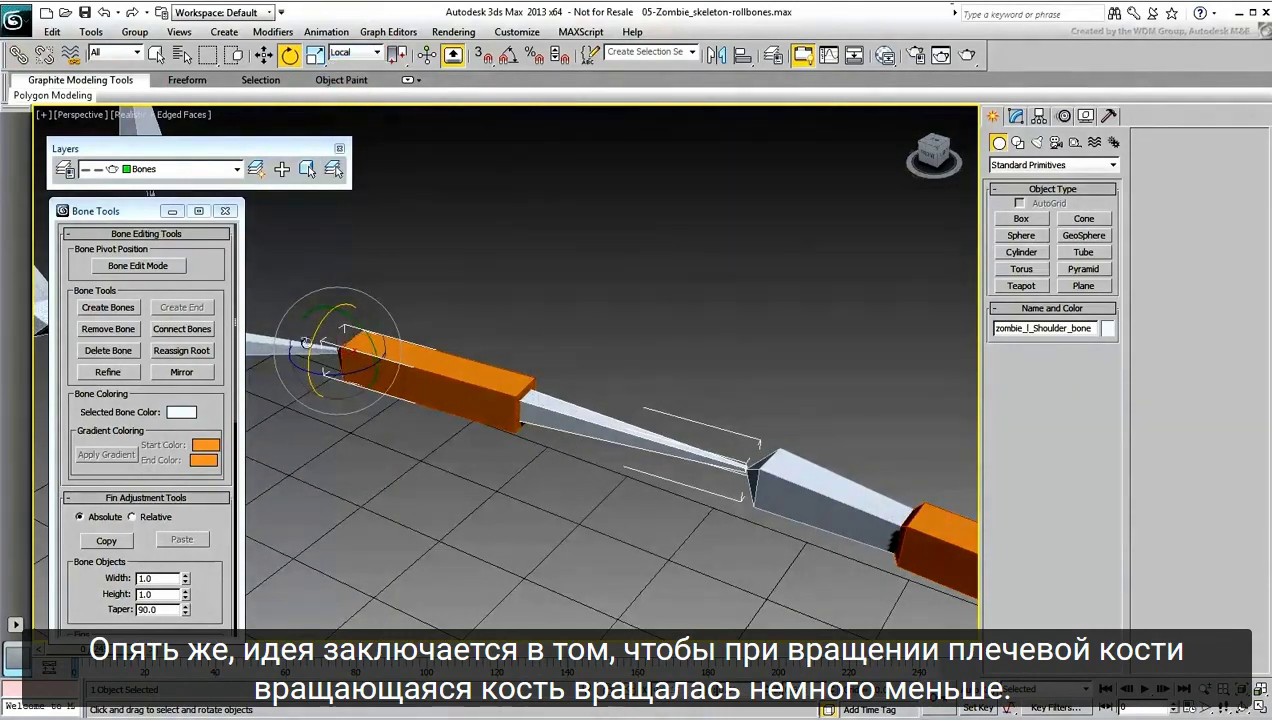
pyautogui.moveTo(312, 345); pyautogui.dragTo(322, 378)
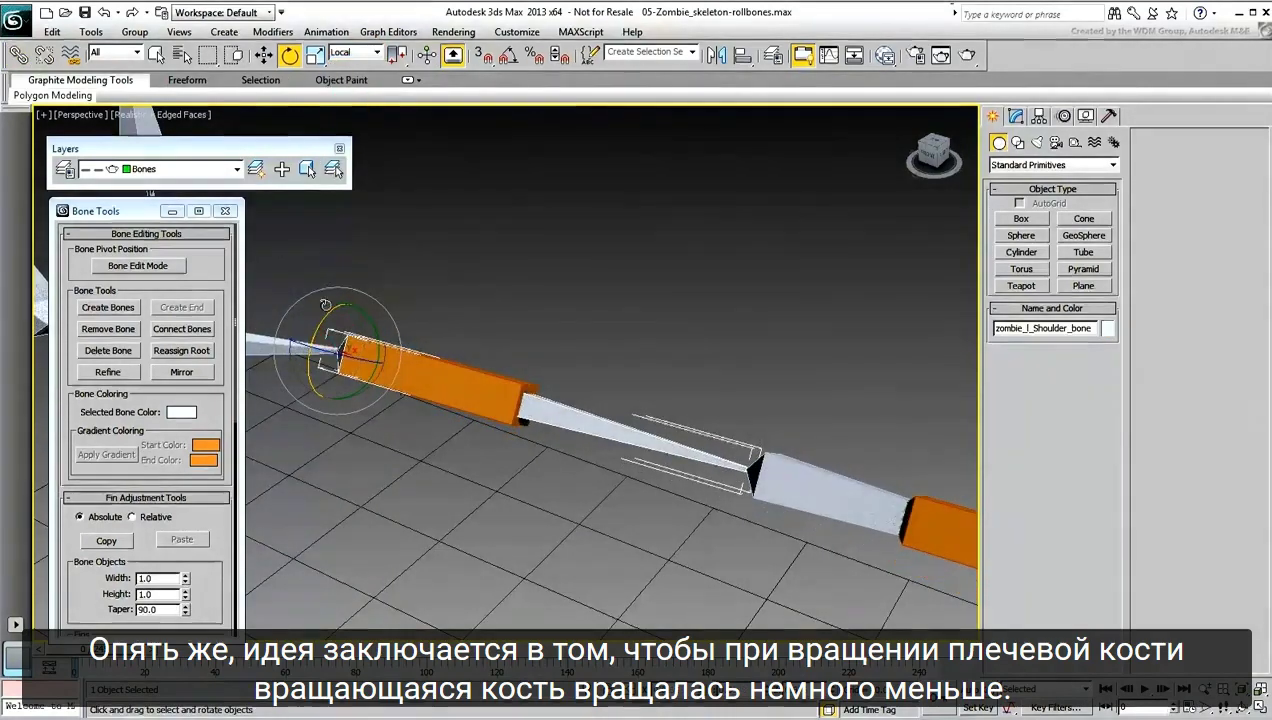
pyautogui.click(436, 379)
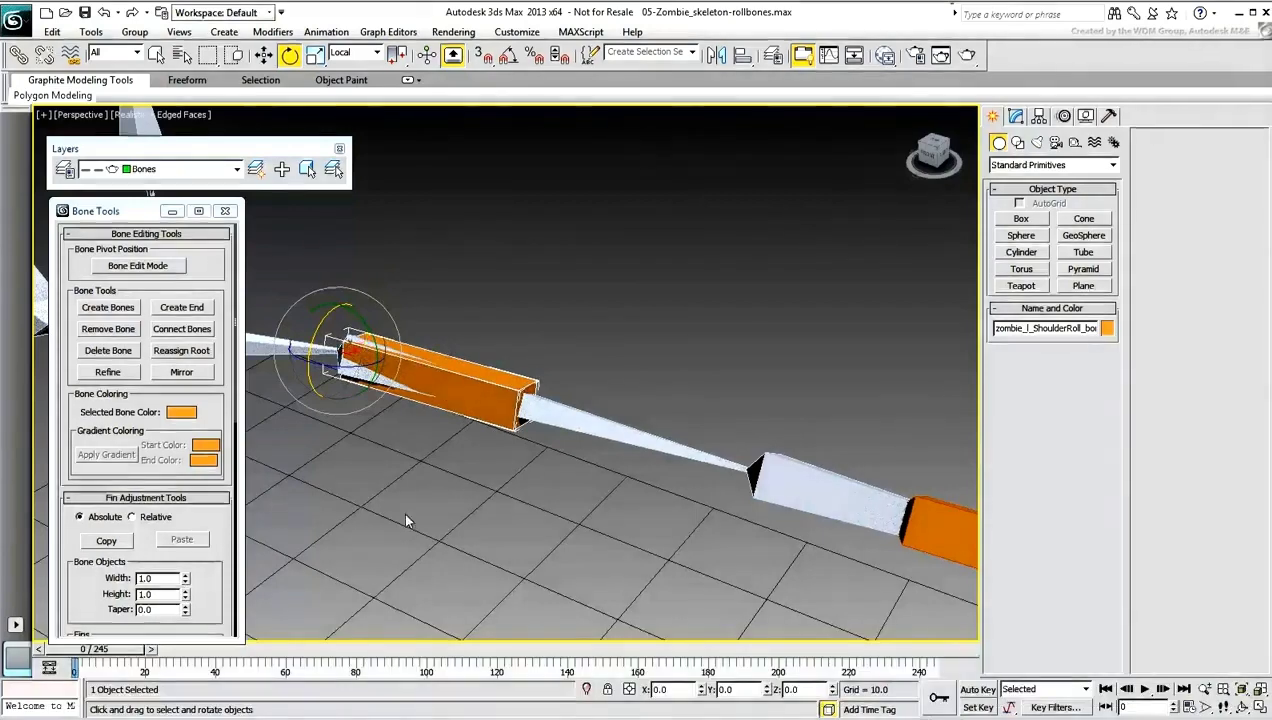
# Undo the test rotations of the left shoulder bone and its roll bone.
pyautogui.keyDown('alt'); pyautogui.moveTo(494, 458); pyautogui.dragTo(442, 456, button='middle'); pyautogui.keyUp('alt')
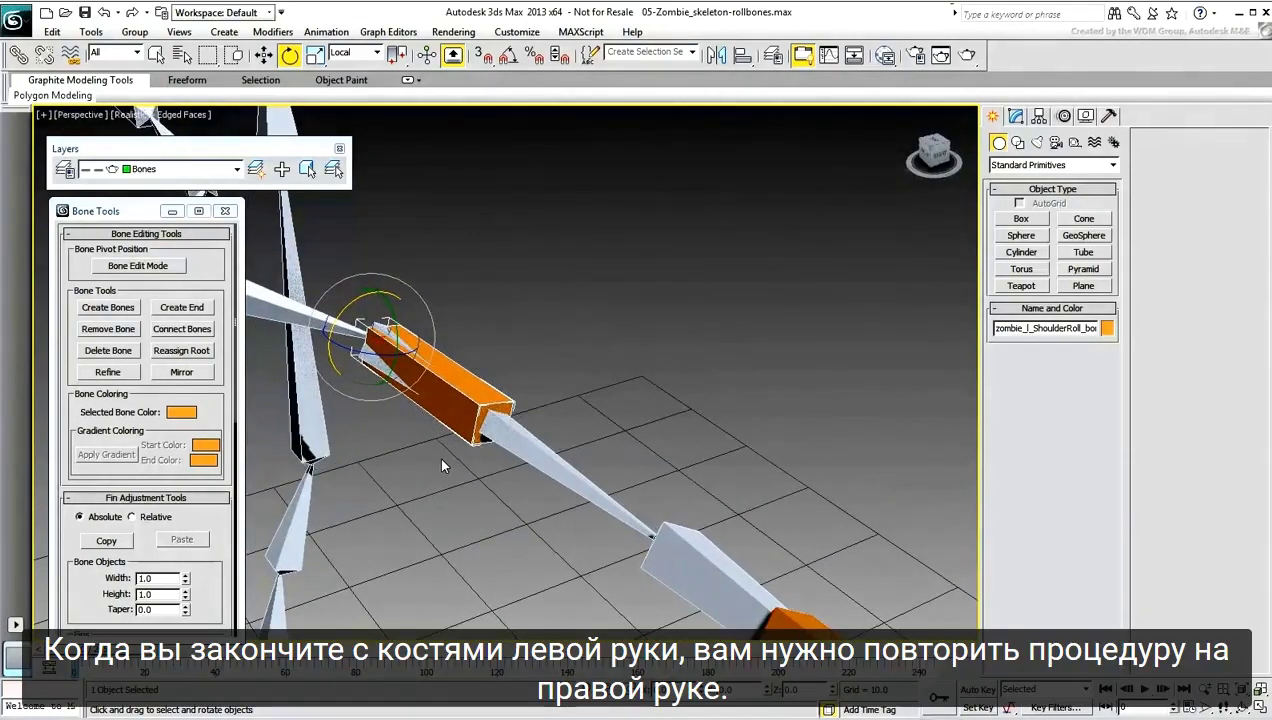
pyautogui.hotkey('ctrl', 'z')
pyautogui.hotkey('ctrl', 'z')
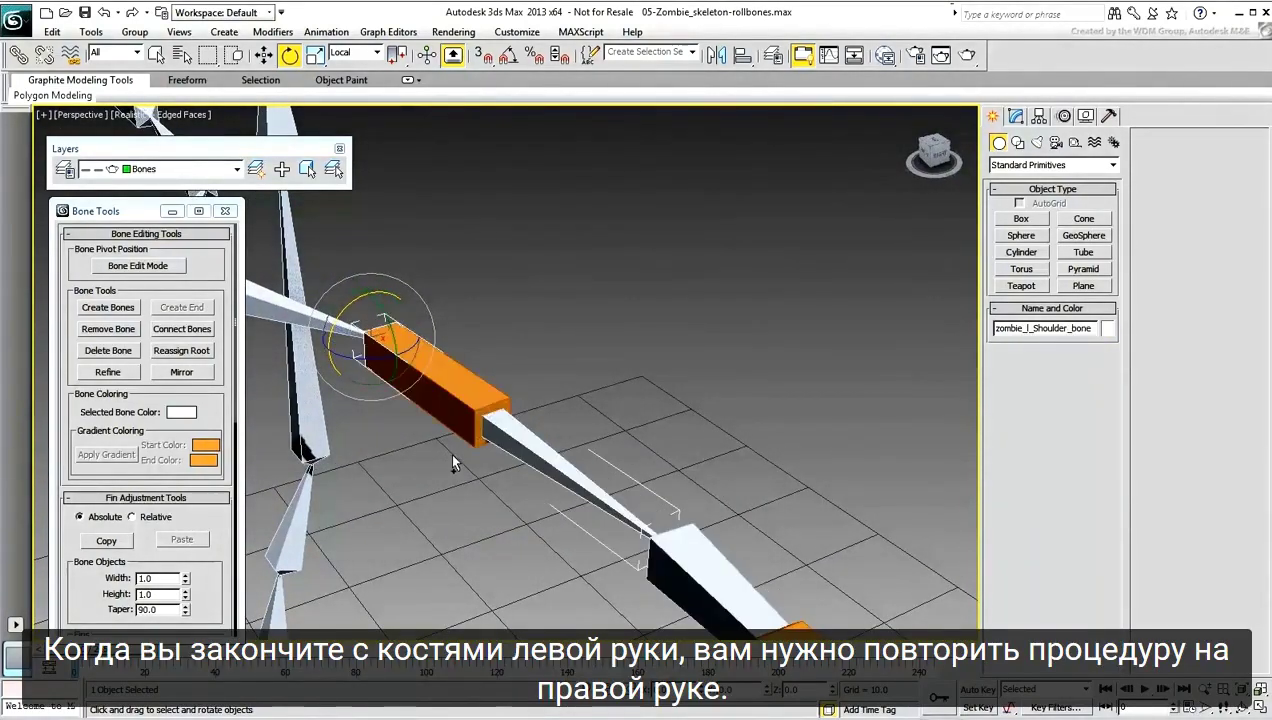
pyautogui.keyDown('alt'); pyautogui.moveTo(467, 460); pyautogui.dragTo(570, 488, button='middle'); pyautogui.keyUp('alt')
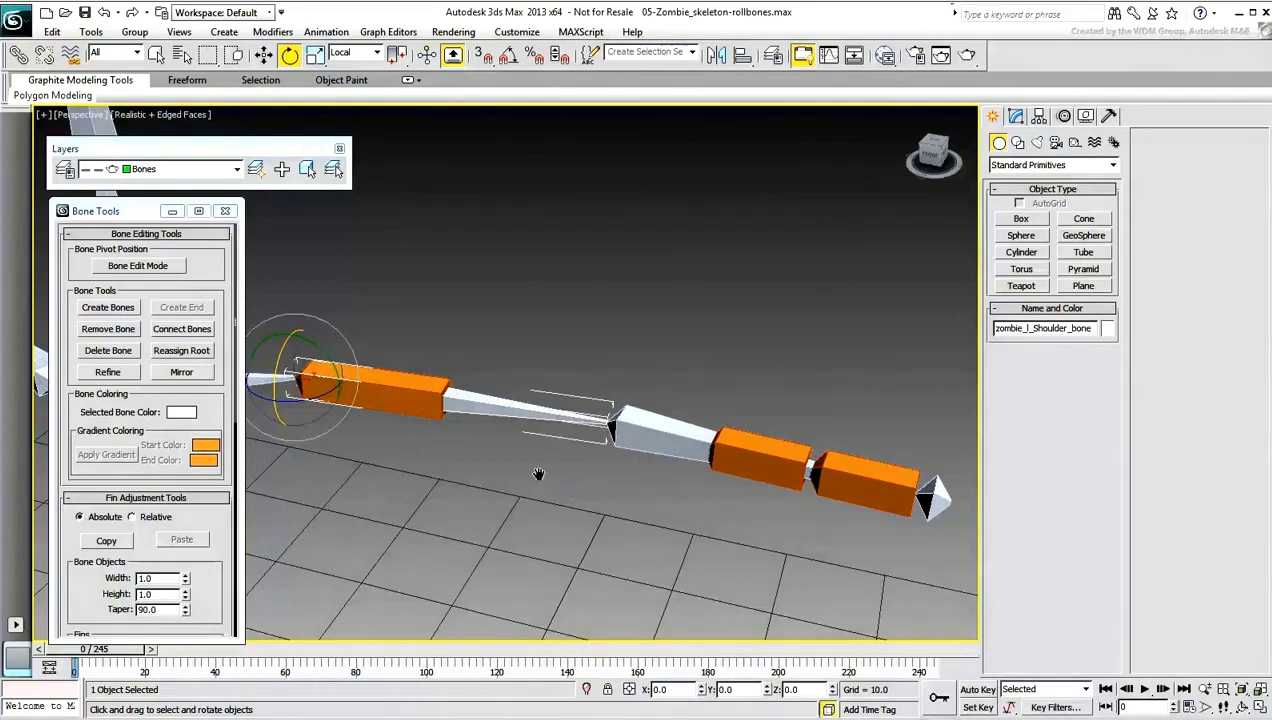
# Clone the right shoulder bone as a copy named zombie_r_ShoulderRoll_bone, and set its taper to 0.
pyautogui.press('F3')
pyautogui.press('f')
pyautogui.scroll(5, 480, 300)
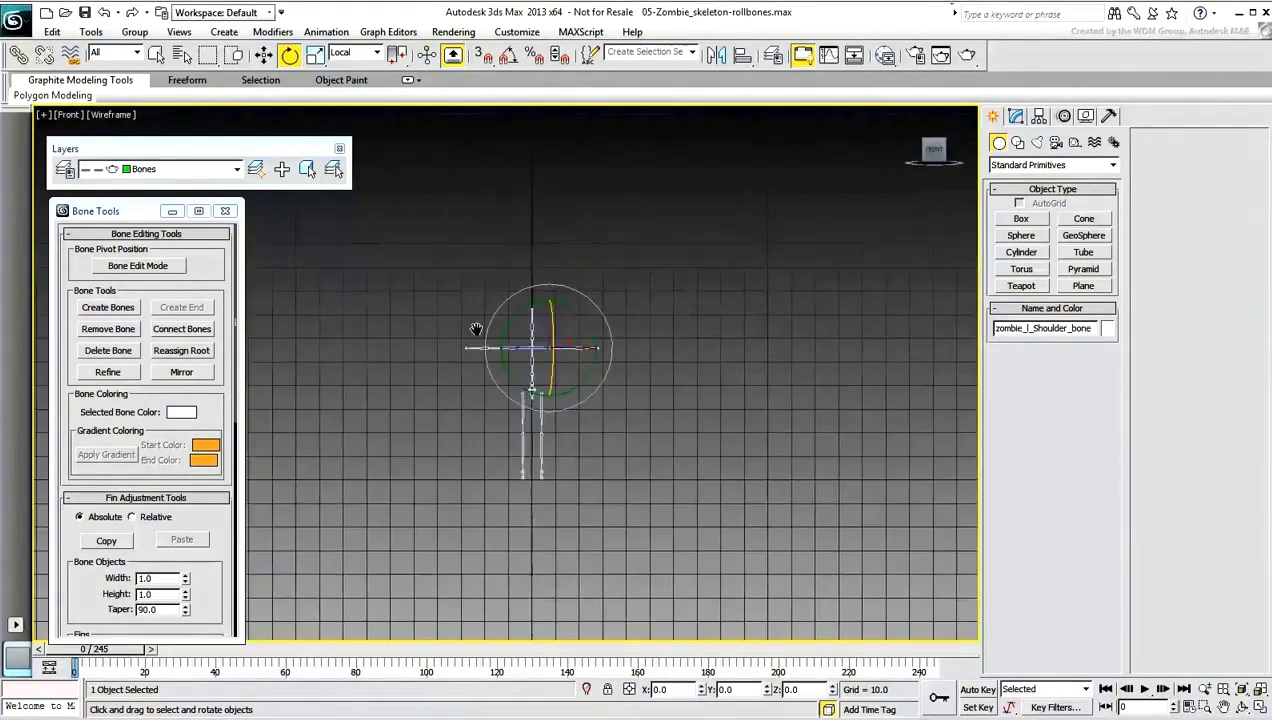
pyautogui.click(587, 396)
pyautogui.click(51, 31)
pyautogui.click(75, 152)
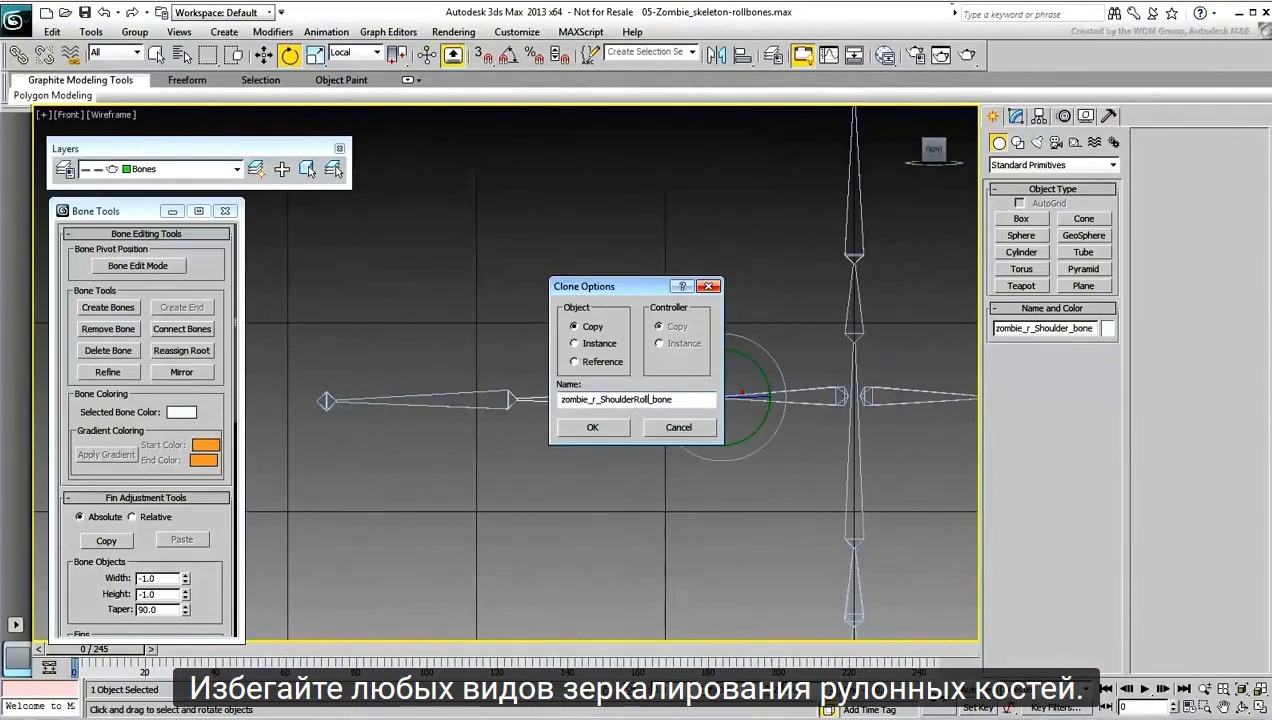
pyautogui.click(592, 427)
pyautogui.rightClick(185, 609)
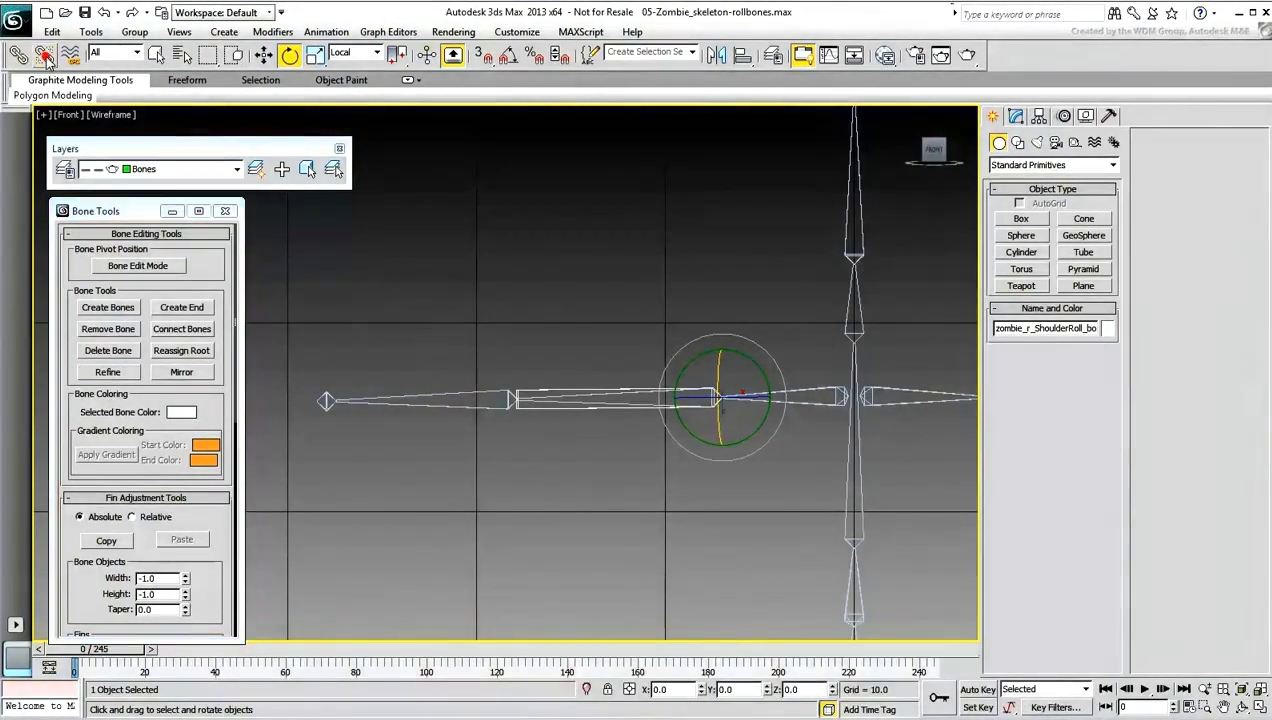
# In the Front view, draw a guide box with two width segments just above the right shoulder roll bone, matching its length.
pyautogui.click(1021, 218)
pyautogui.moveTo(723, 371); pyautogui.dragTo(519, 351)
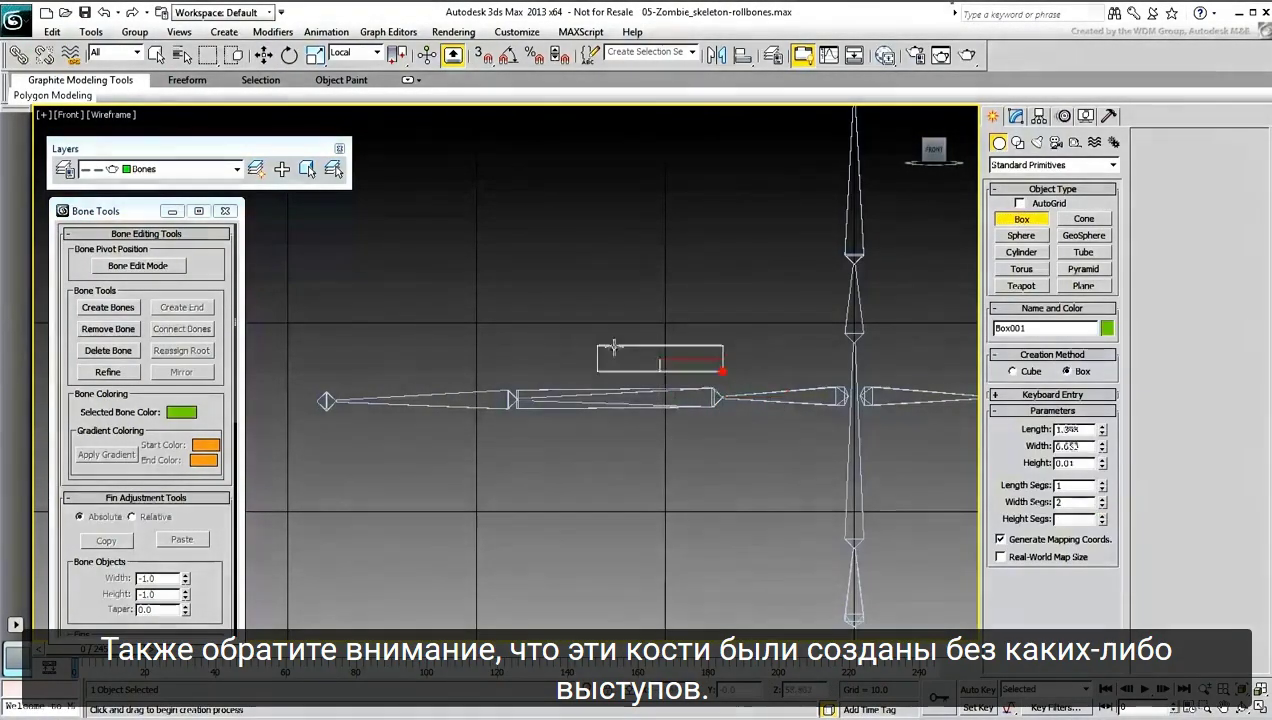
pyautogui.click(518, 341)
# Color the right shoulder roll bone orange and the guide box dark blue.
pyautogui.press('e')
pyautogui.press('Delete')
pyautogui.click(546, 409)
pyautogui.click(1107, 329)
pyautogui.click(529, 447)
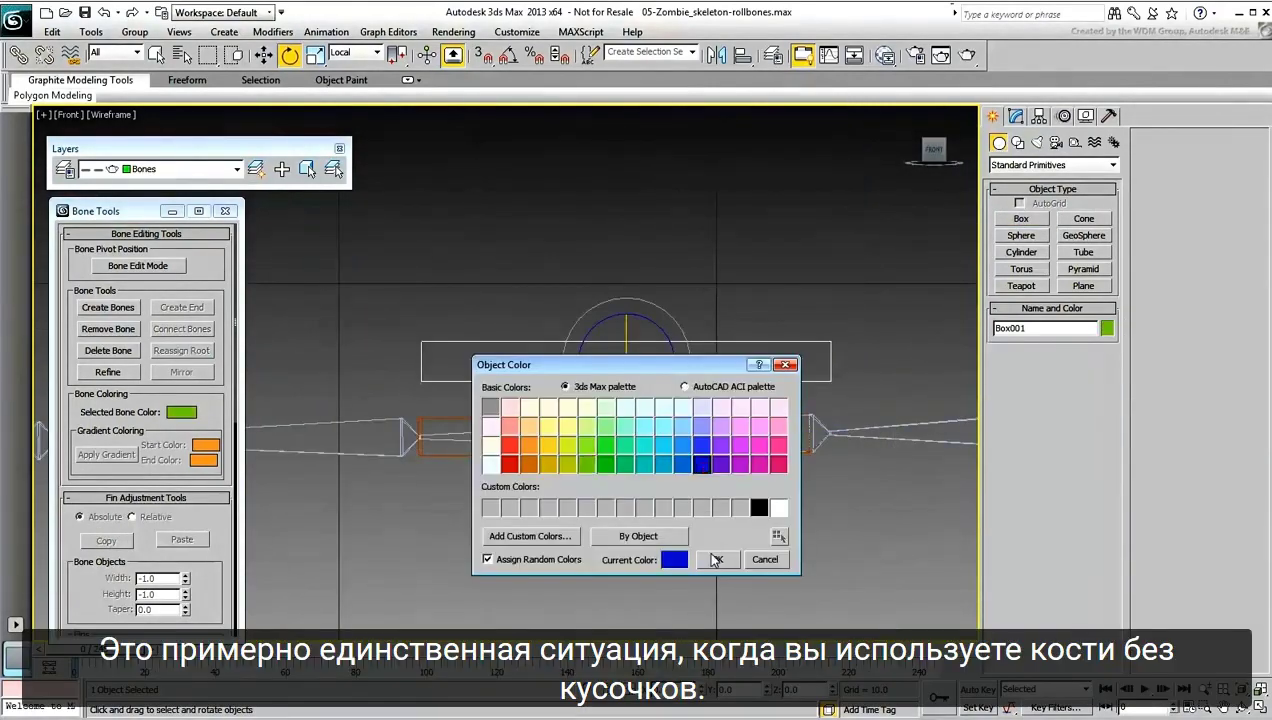
pyautogui.click(714, 559)
# Refine the right shoulder roll bone at the guide box's midpoint, and delete the half nearer the elbow and the guide box.
pyautogui.click(484, 455)
pyautogui.click(107, 371)
pyautogui.click(624, 430)
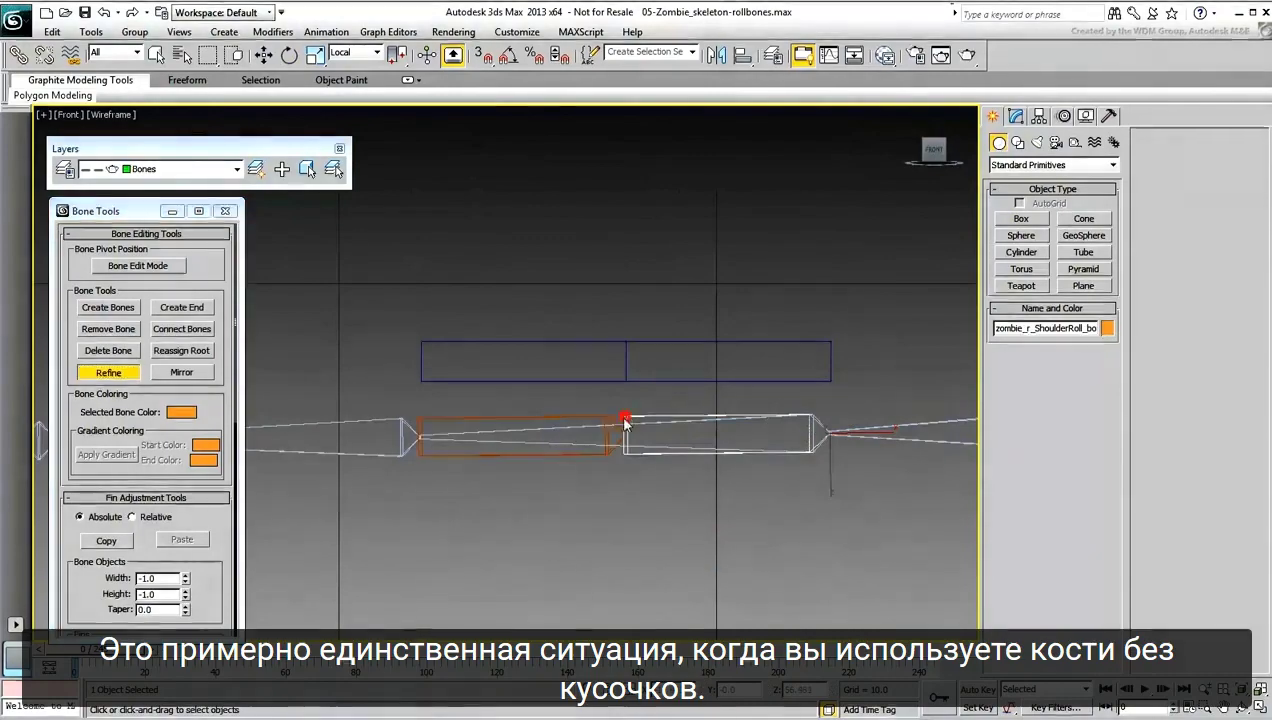
# Clone the right forearm bone as a copy, and give the copy a taper of 0 and an orange color.
pyautogui.scroll(-3, 509, 363)
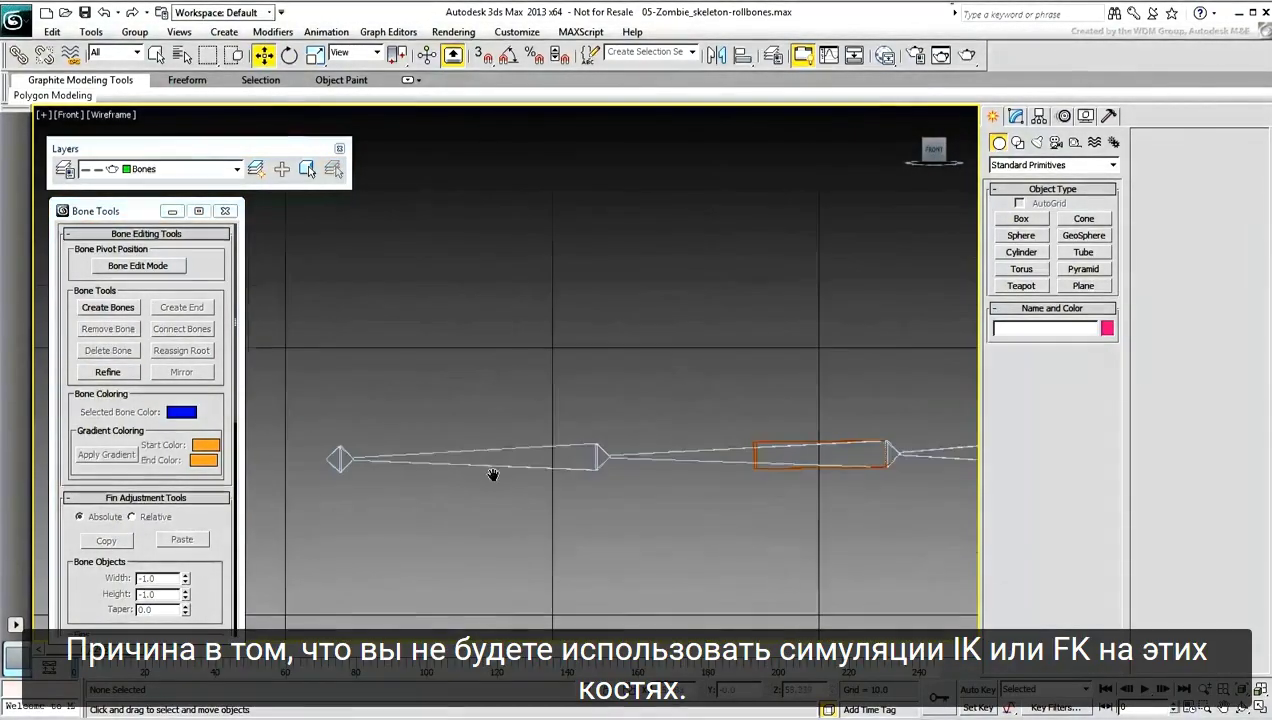
pyautogui.click(497, 458)
pyautogui.click(51, 31)
pyautogui.click(75, 152)
pyautogui.click(597, 267)
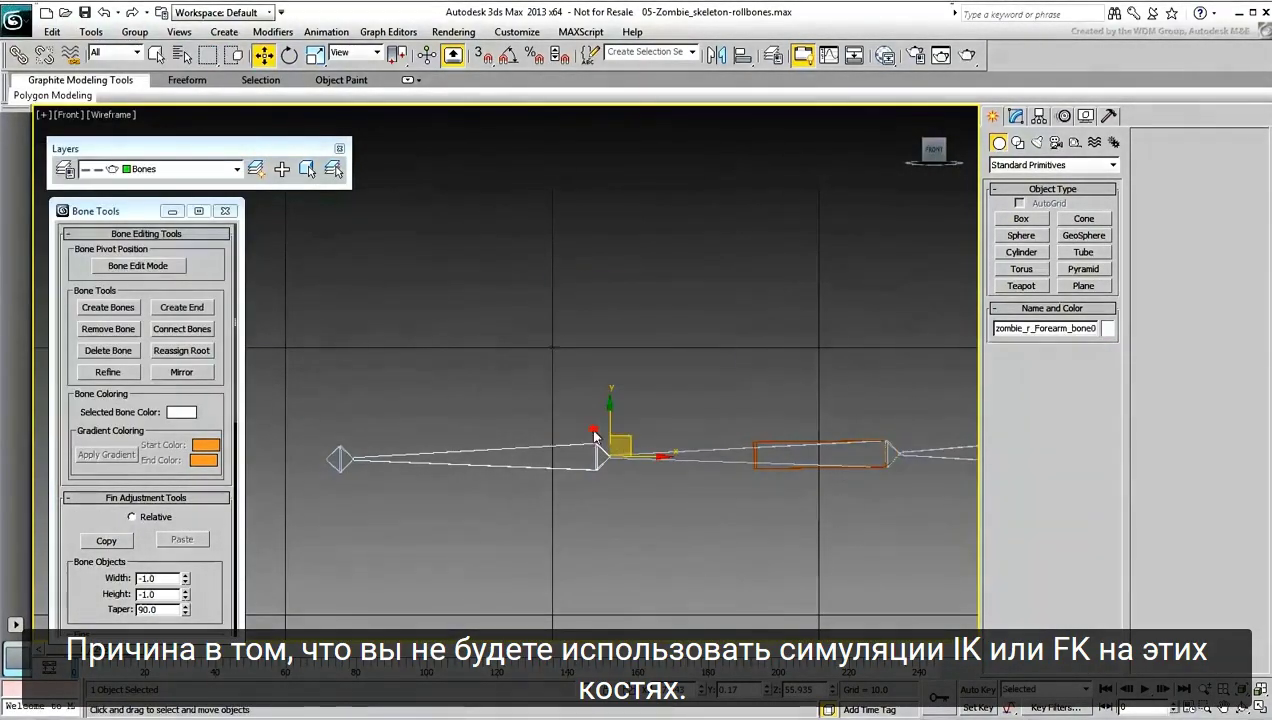
pyautogui.click(1108, 328)
pyautogui.click(528, 441)
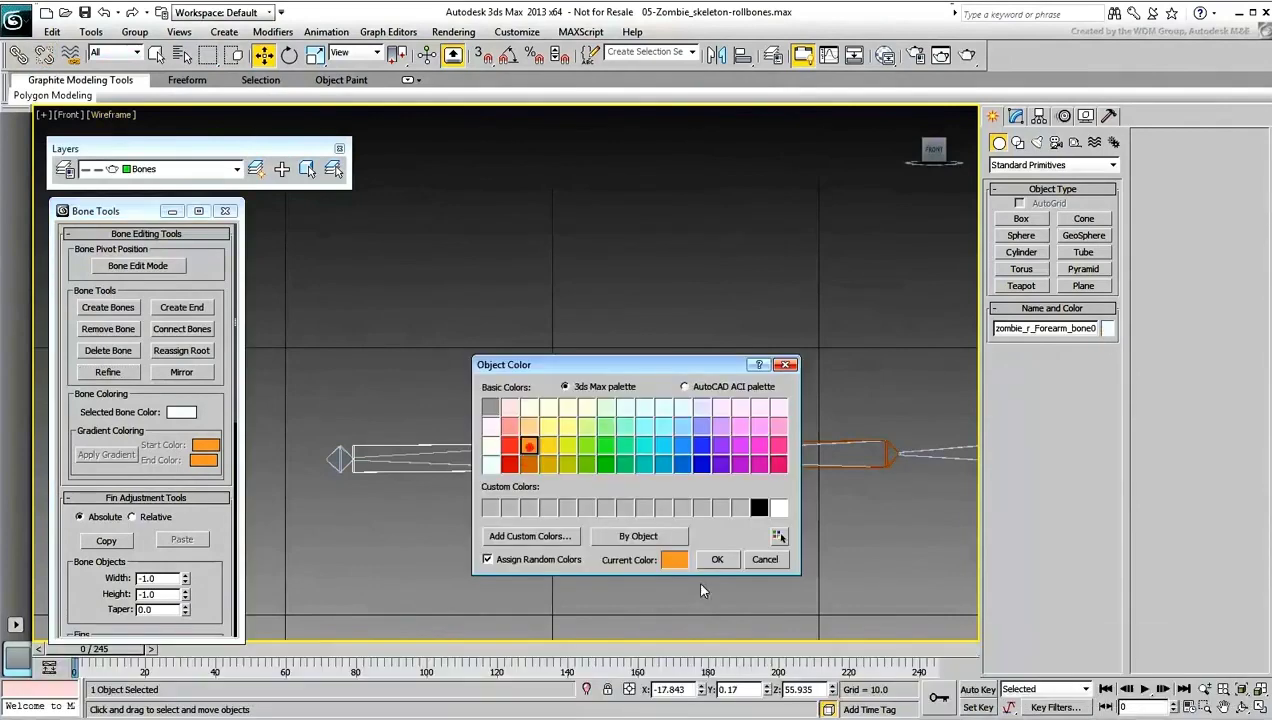
pyautogui.click(723, 477)
# Draw a guide box with three width segments above the right forearm, and refine the orange forearm bone at its two division lines.
pyautogui.click(1021, 218)
pyautogui.moveTo(609, 405); pyautogui.dragTo(354, 423)
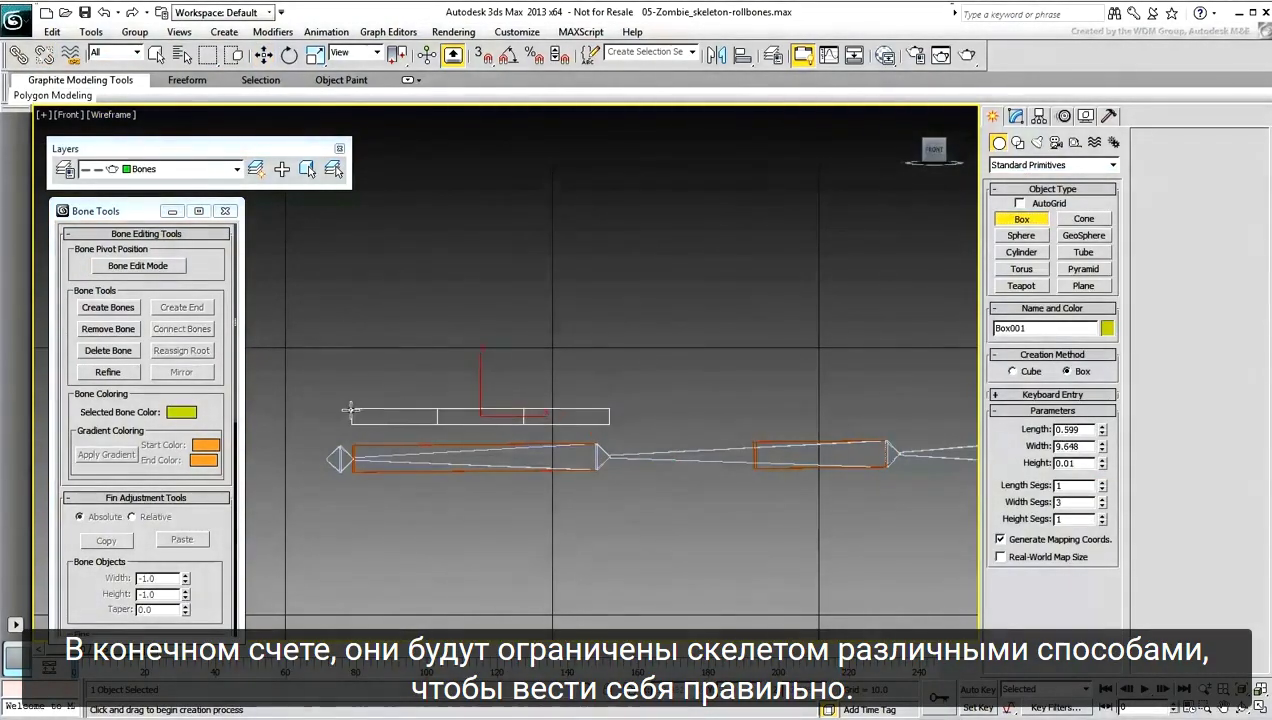
pyautogui.click(350, 392)
pyautogui.click(108, 372)
pyautogui.click(432, 450)
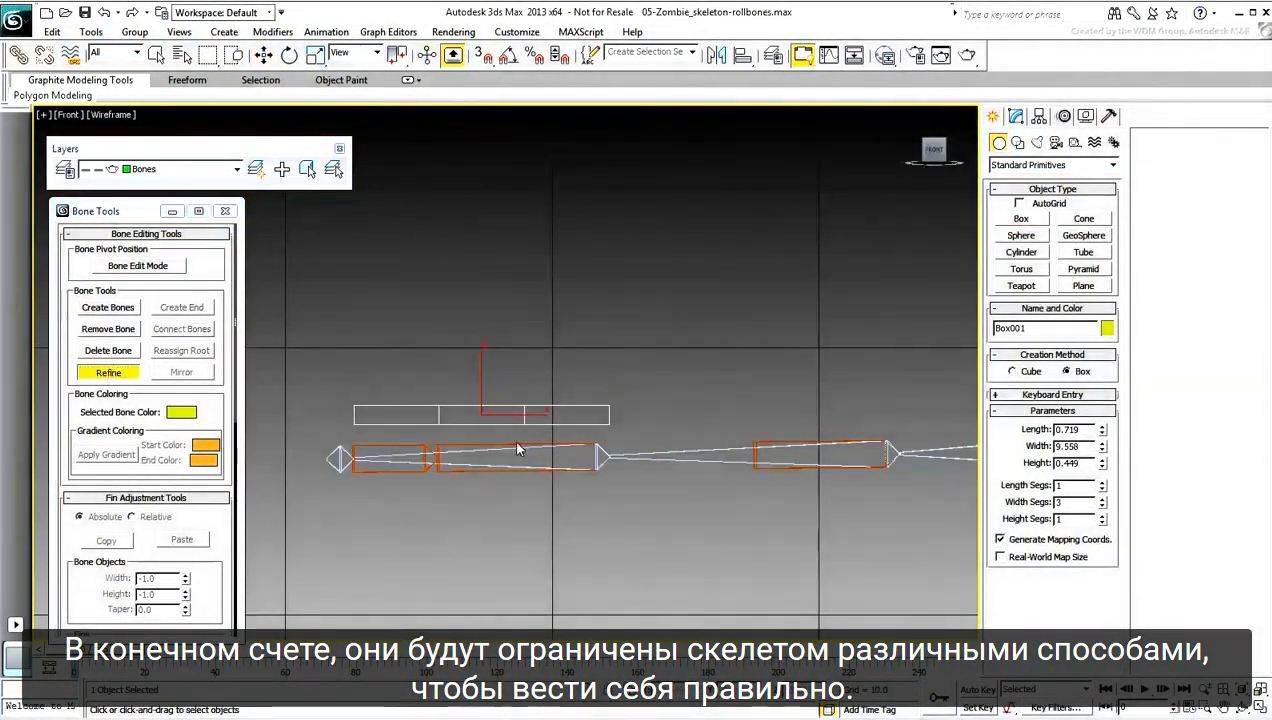
pyautogui.click(521, 441)
# Delete the guide box and the orange forearm segment nearest the elbow.
pyautogui.press('w')
pyautogui.press('Delete')
pyautogui.click(539, 471)
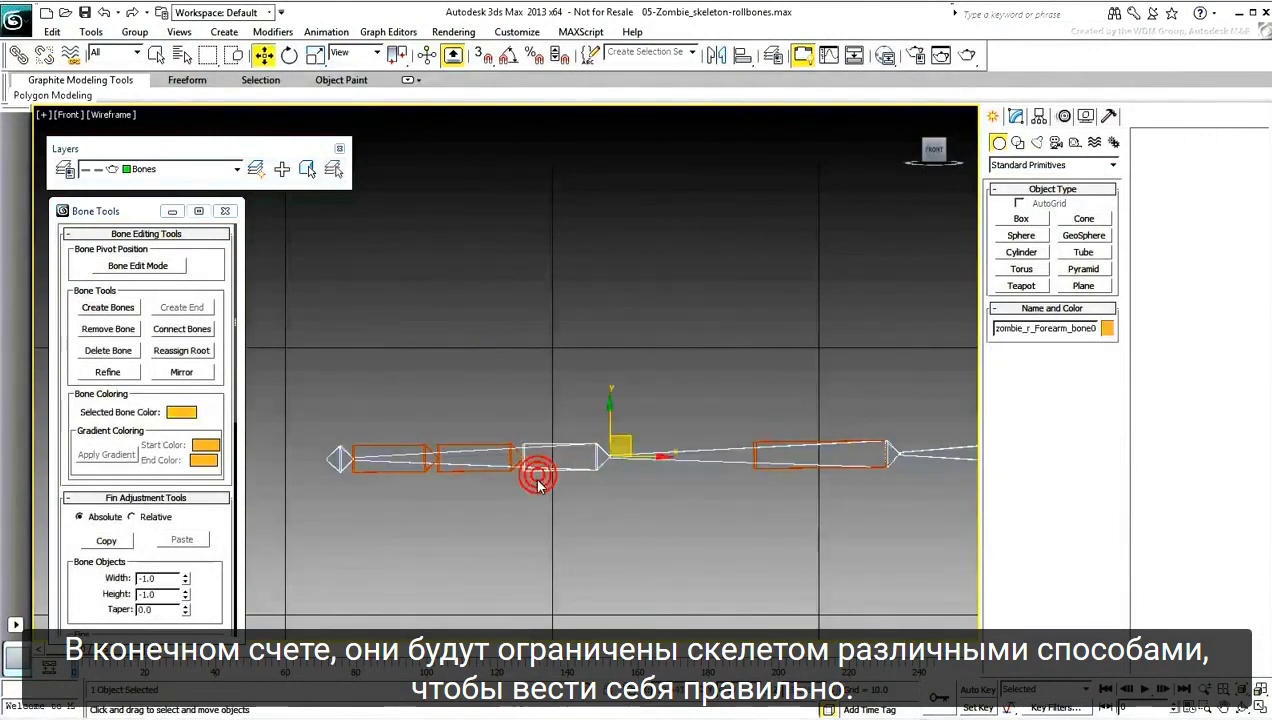
pyautogui.press('Delete')
# Link the two orange right forearm roll bones to the right forearm bone.
pyautogui.moveTo(399, 398); pyautogui.dragTo(444, 448)
pyautogui.click(18, 55)
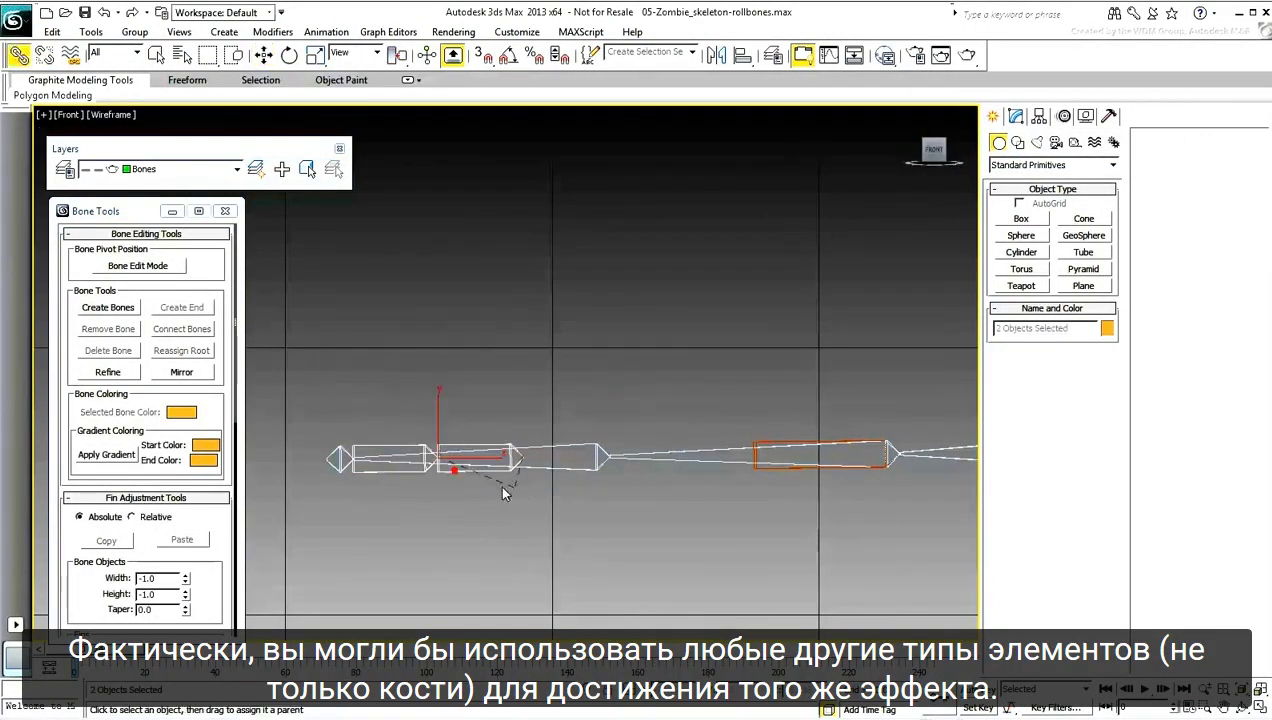
# Rename the roll bone nearest the right wrist zombie_r_ForearmRoll1_bone and the one nearer the elbow zombie_r_ForearmRoll2_bone.
pyautogui.click(436, 483)
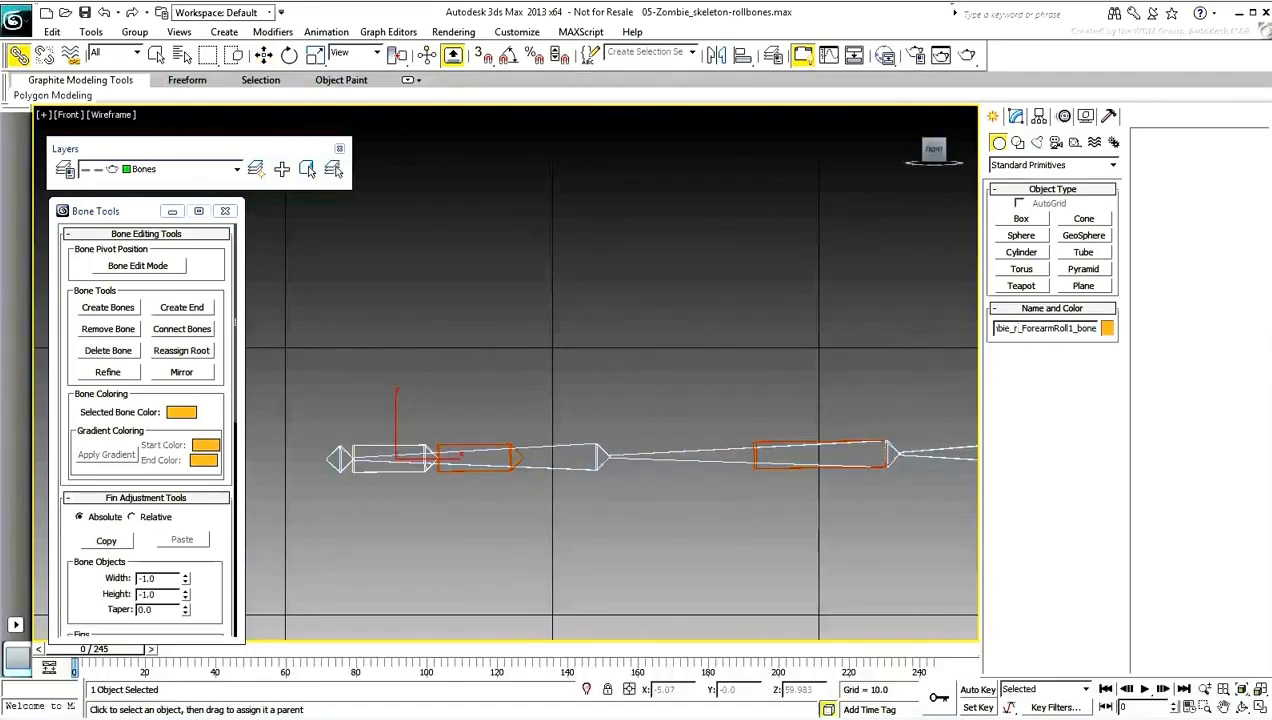
pyautogui.click(490, 444)
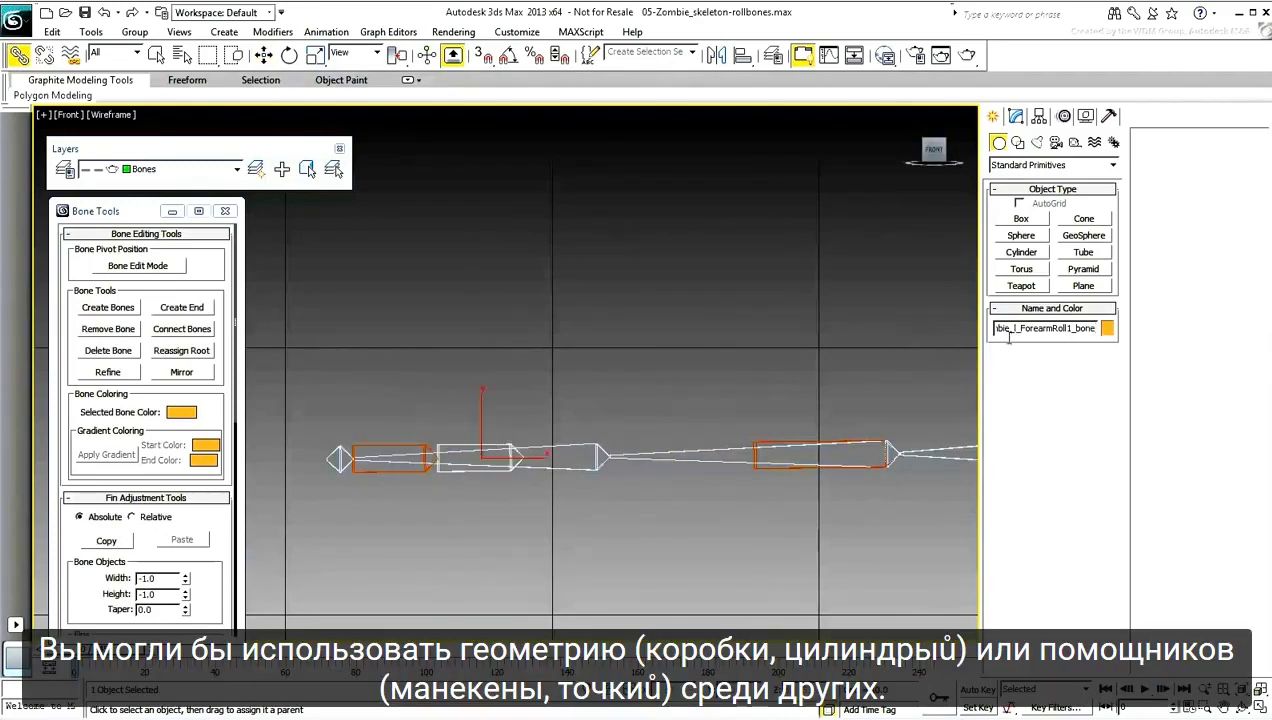
pyautogui.write('2')
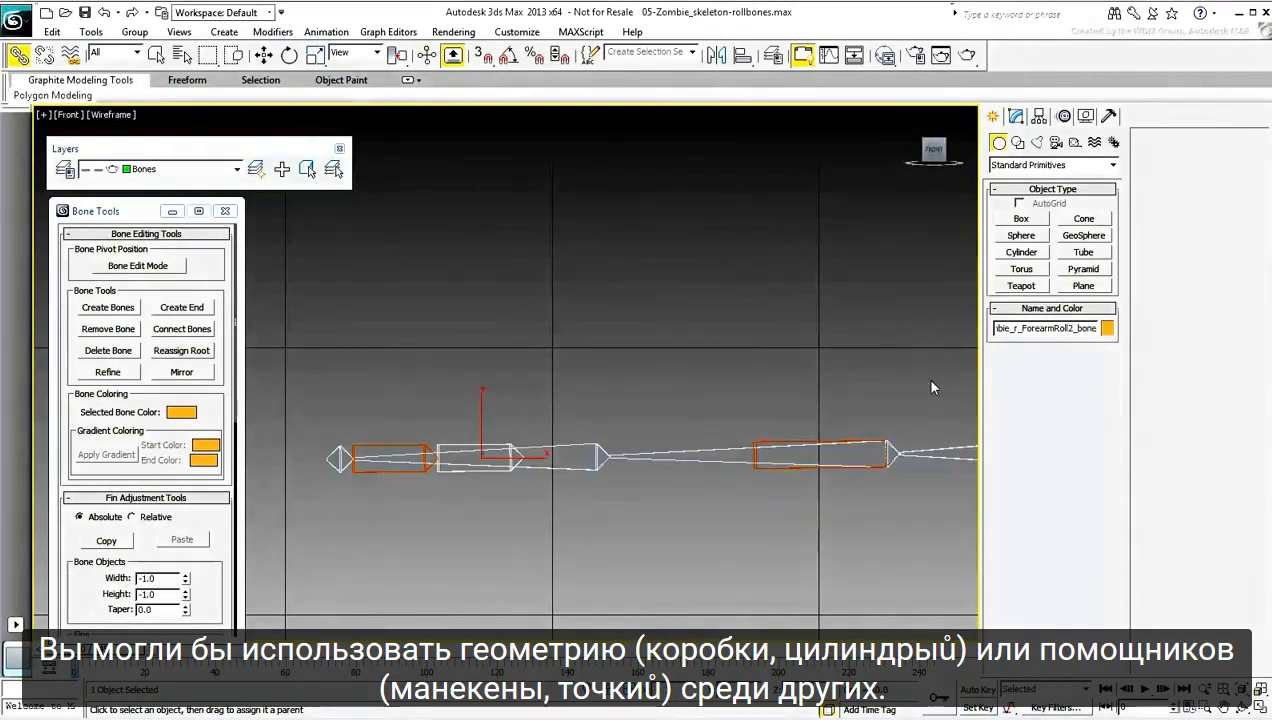
# Link the right shoulder roll bone to the right shoulder bone in shaded display.
pyautogui.moveTo(706, 414); pyautogui.dragTo(699, 429, button='middle')
pyautogui.press('F3')
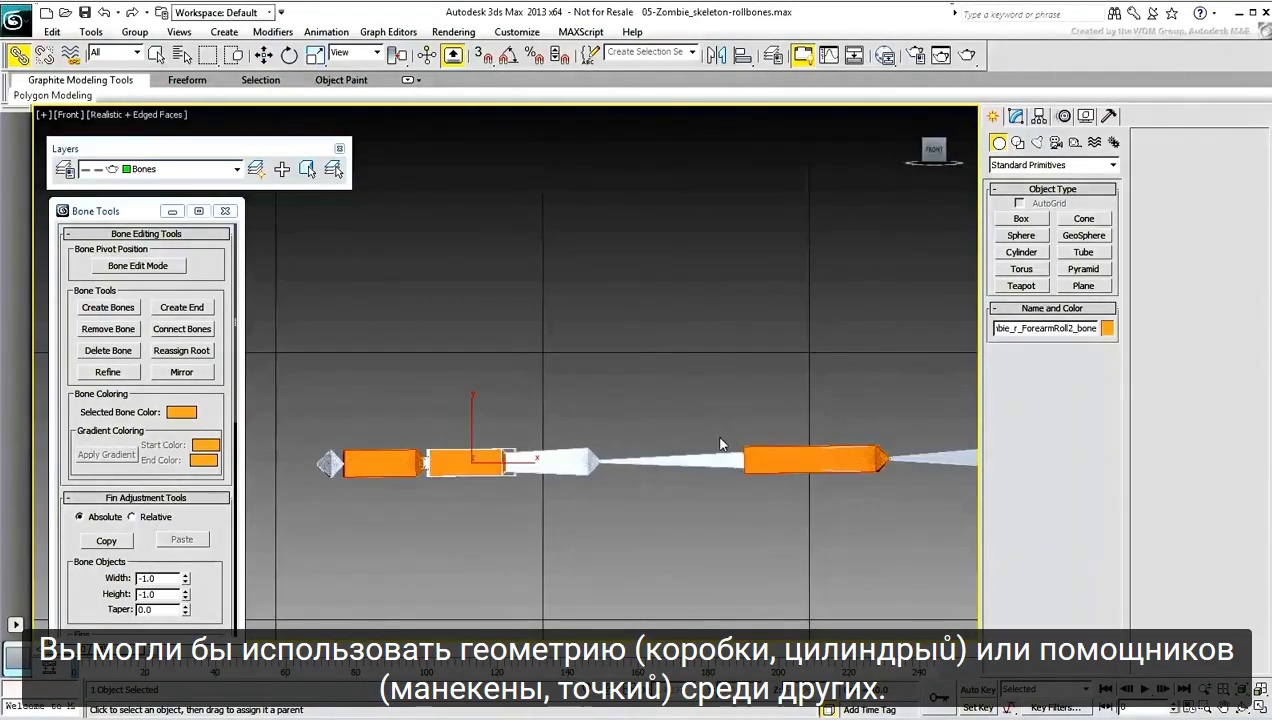
pyautogui.click(720, 459)
pyautogui.press('e')
pyautogui.click(780, 460)
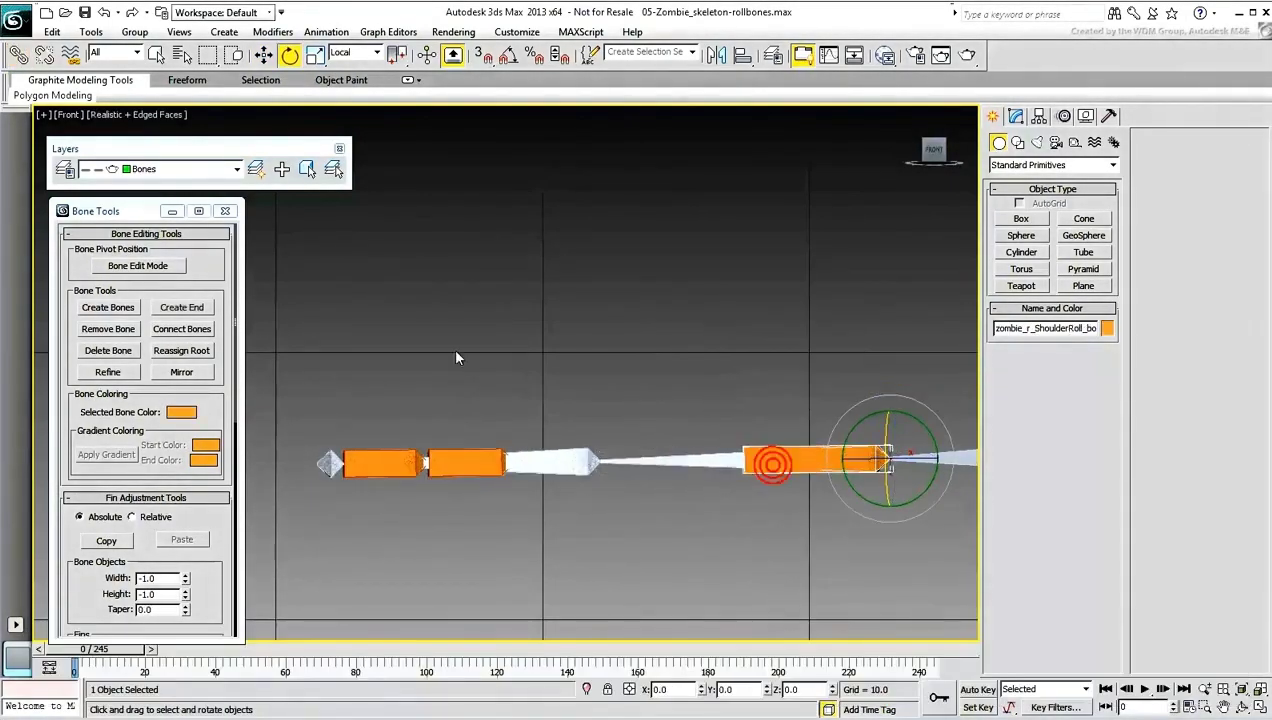
pyautogui.click(19, 54)
pyautogui.keyDown('alt'); pyautogui.moveTo(700, 520); pyautogui.dragTo(723, 446, button='middle'); pyautogui.keyUp('alt')
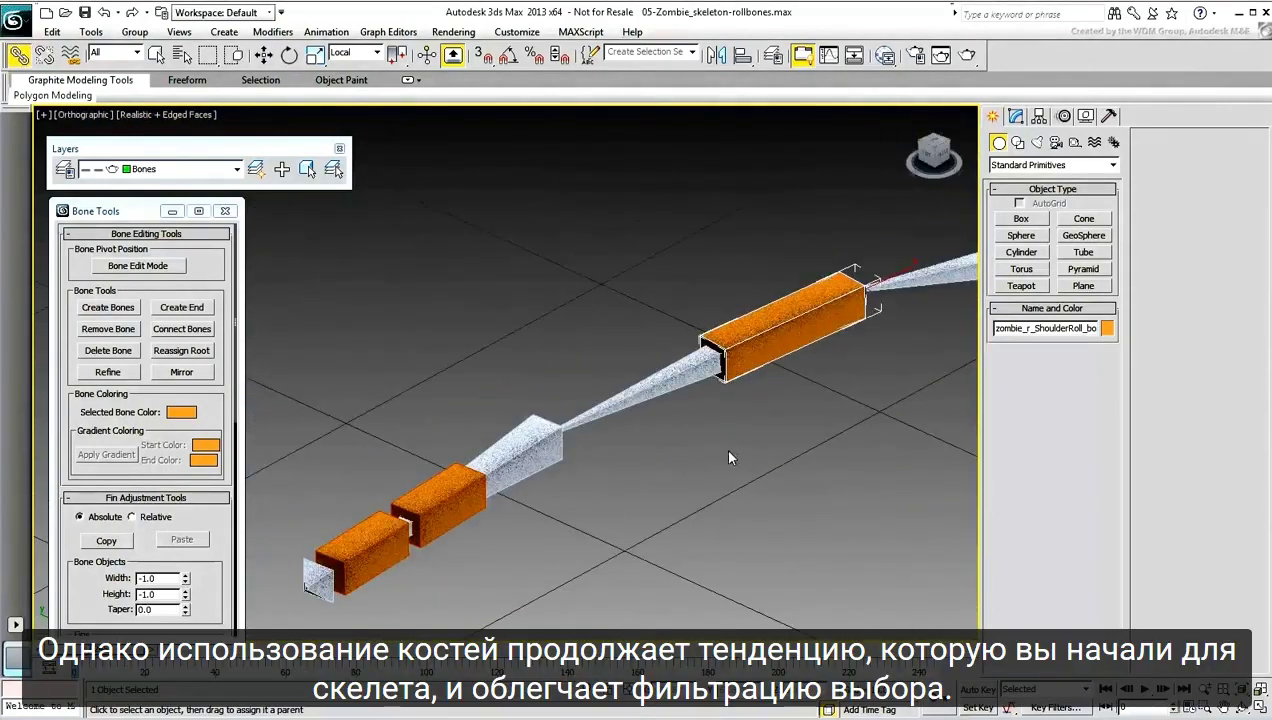
pyautogui.click(828, 300)
# Test the right arm by rotating the shoulder roll bone, the wrist bone and the forearm roll bones about their lengths.
pyautogui.press('e')
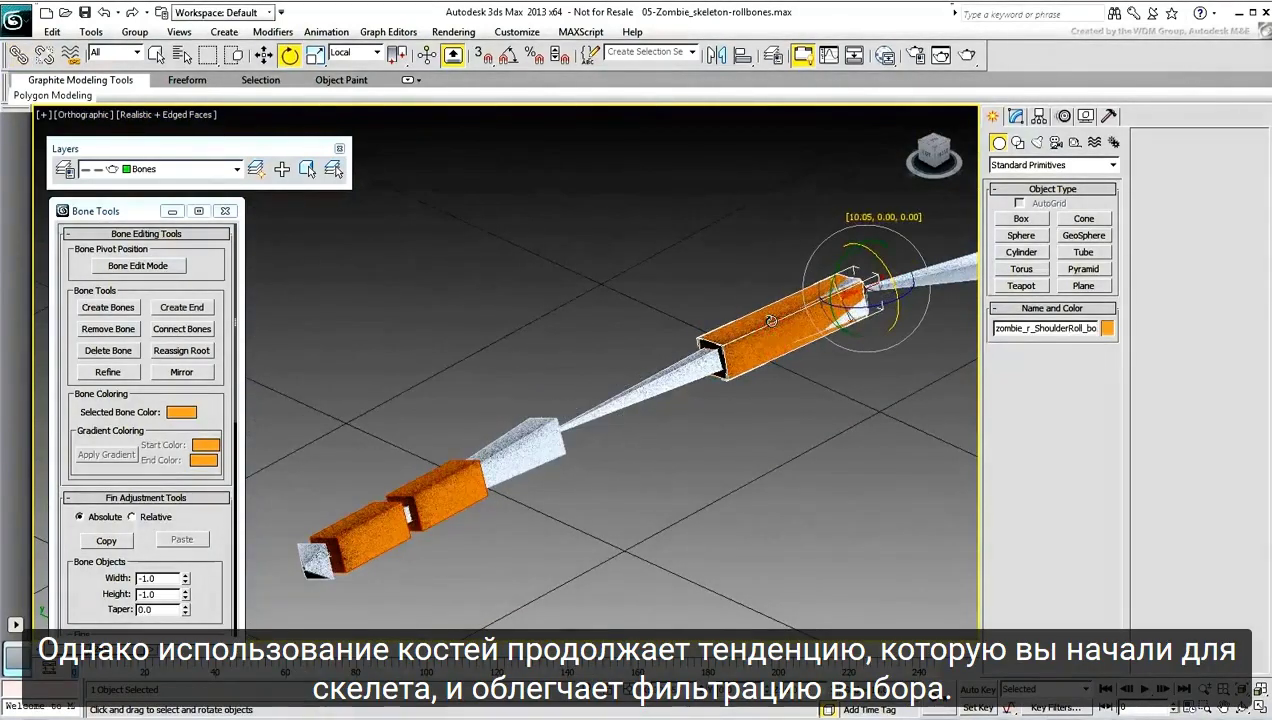
pyautogui.click(365, 574)
pyautogui.moveTo(365, 574); pyautogui.dragTo(363, 540)
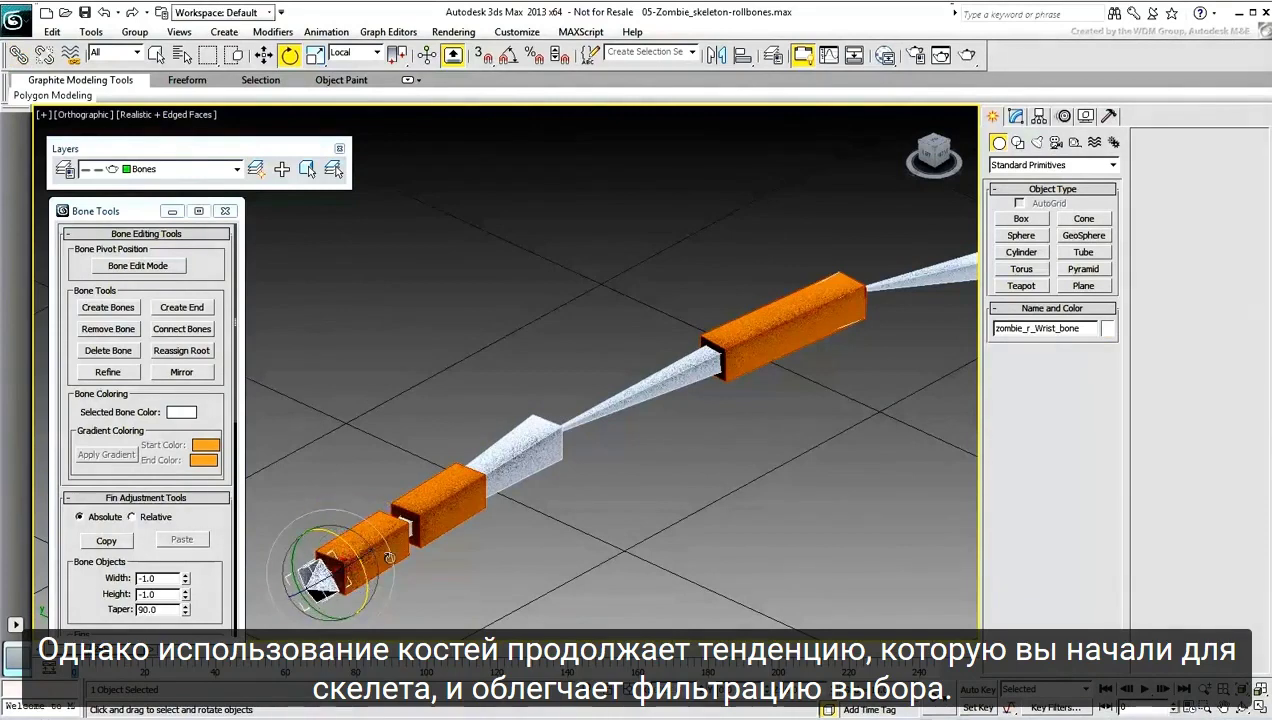
pyautogui.click(390, 545)
pyautogui.moveTo(441, 534); pyautogui.dragTo(504, 464)
pyautogui.click(473, 489)
# Undo the test rotations of the right arm bones and clear the selection.
pyautogui.hotkey('ctrl', 'z')
pyautogui.hotkey('ctrl', 'z')
pyautogui.hotkey('ctrl', 'z')
pyautogui.hotkey('ctrl', 'z')
pyautogui.hotkey('ctrl', 'z')
pyautogui.click(686, 522)
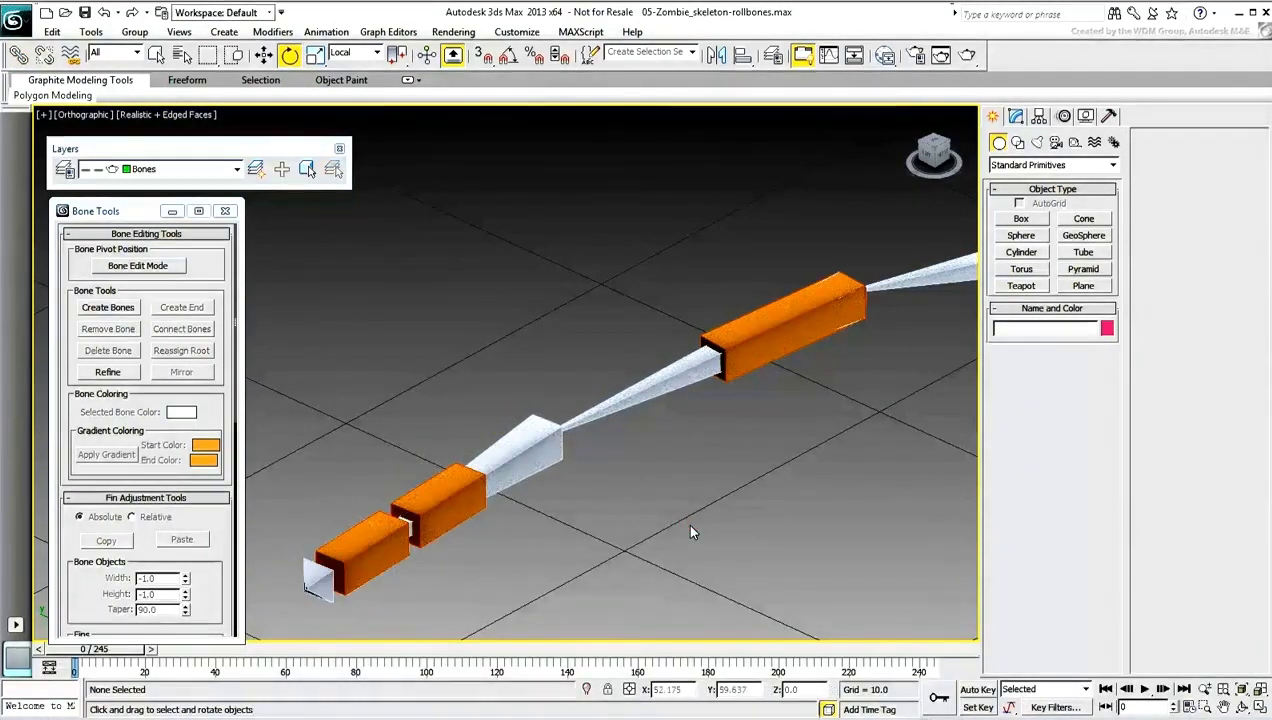
# Show the whole skeleton in a wireframe perspective view, and close the Bone Tools dialog.
pyautogui.press('f')
pyautogui.press('z')
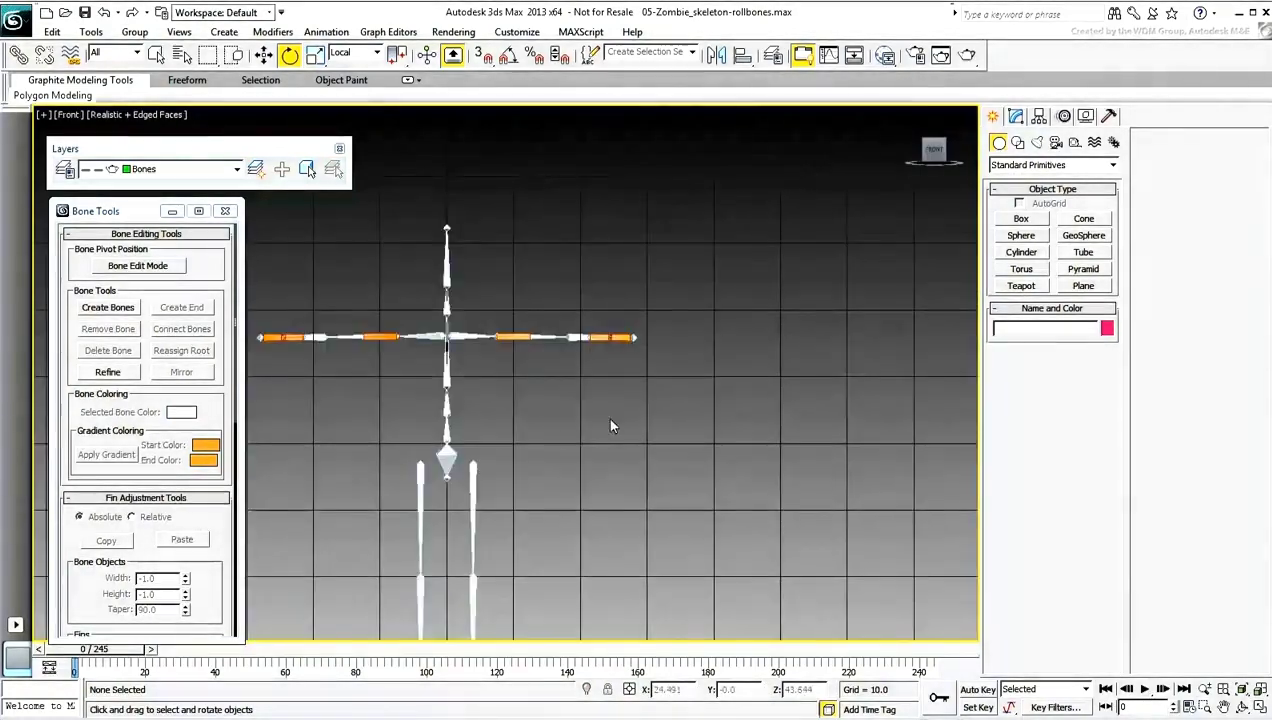
pyautogui.press('F3')
pyautogui.press('p')
pyautogui.keyDown('alt'); pyautogui.moveTo(745, 363); pyautogui.dragTo(457, 301, button='middle'); pyautogui.keyUp('alt')
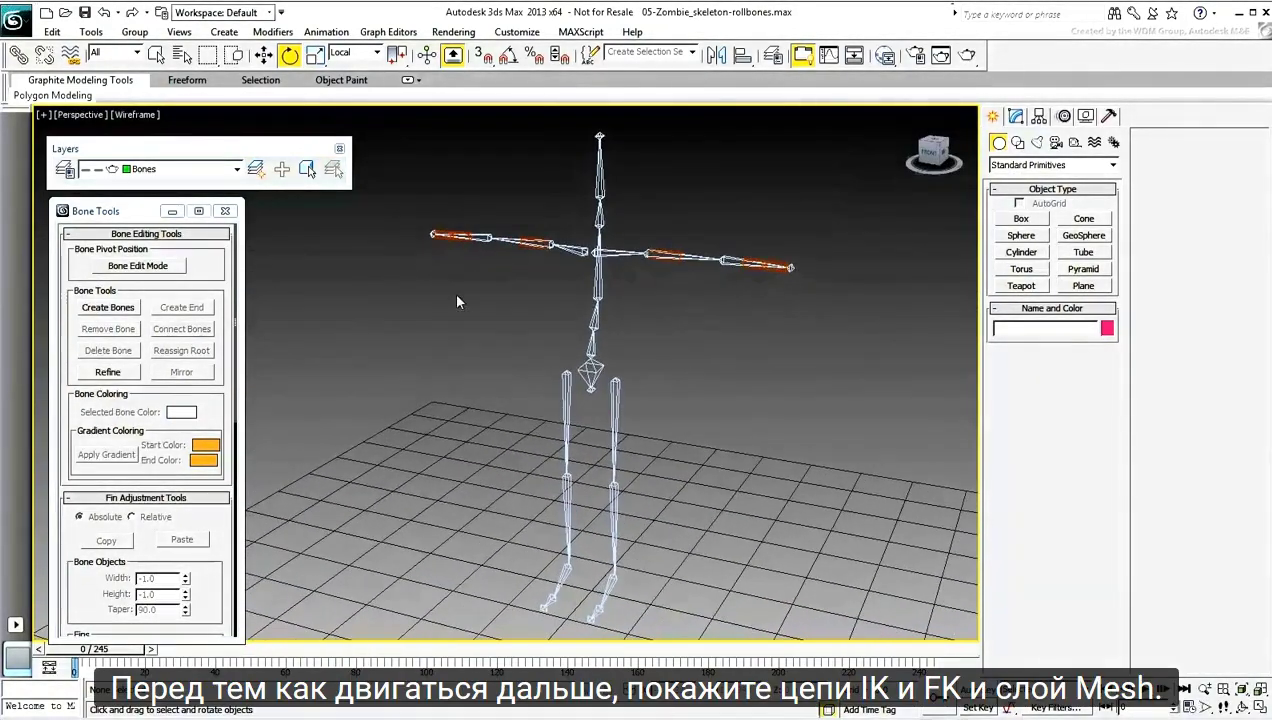
pyautogui.click(225, 212)
# Unhide all hidden objects in the scene, including those on hidden layers.
pyautogui.rightClick(383, 291)
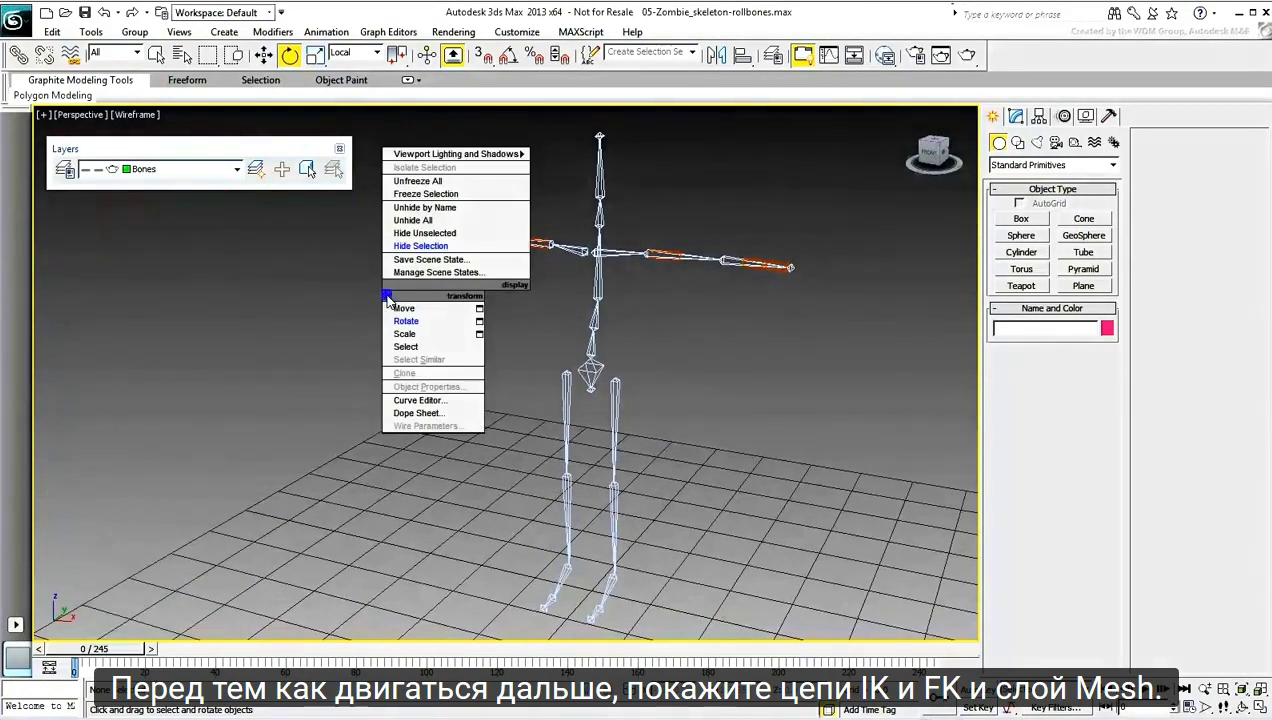
pyautogui.click(413, 225)
pyautogui.click(707, 414)
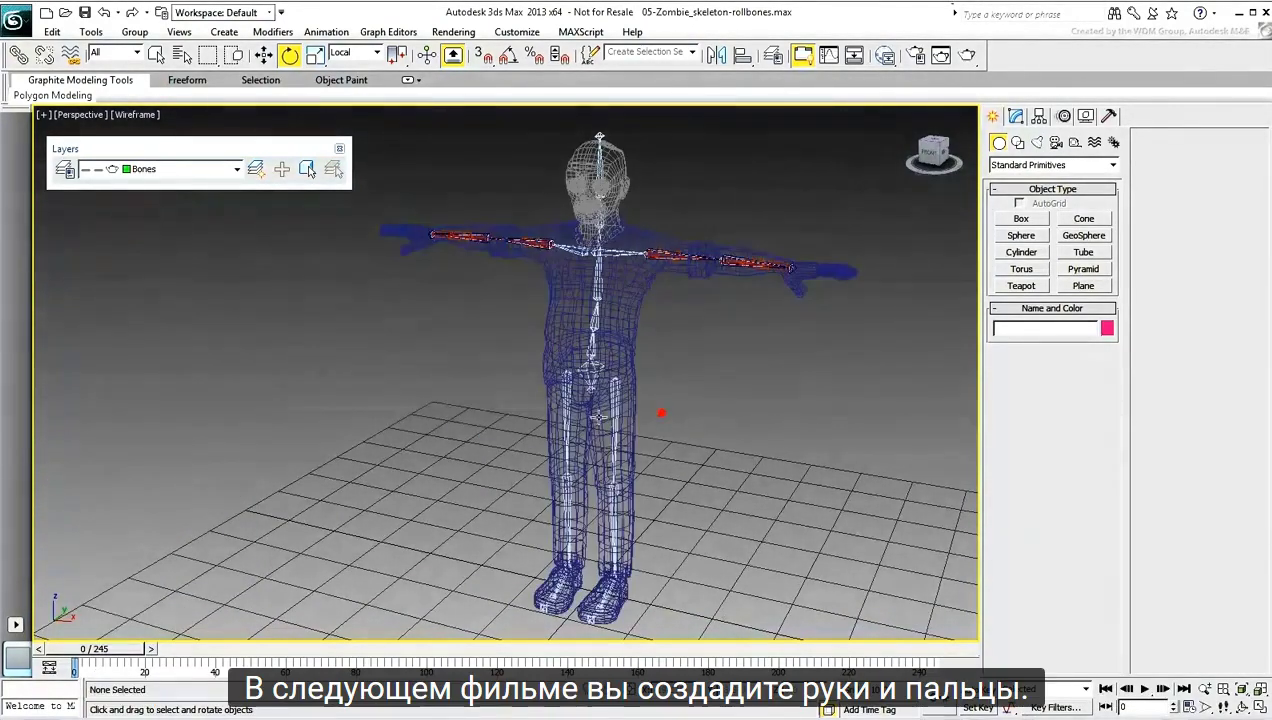
pyautogui.keyDown('alt'); pyautogui.moveTo(735, 413); pyautogui.dragTo(708, 405, button='middle'); pyautogui.keyUp('alt')
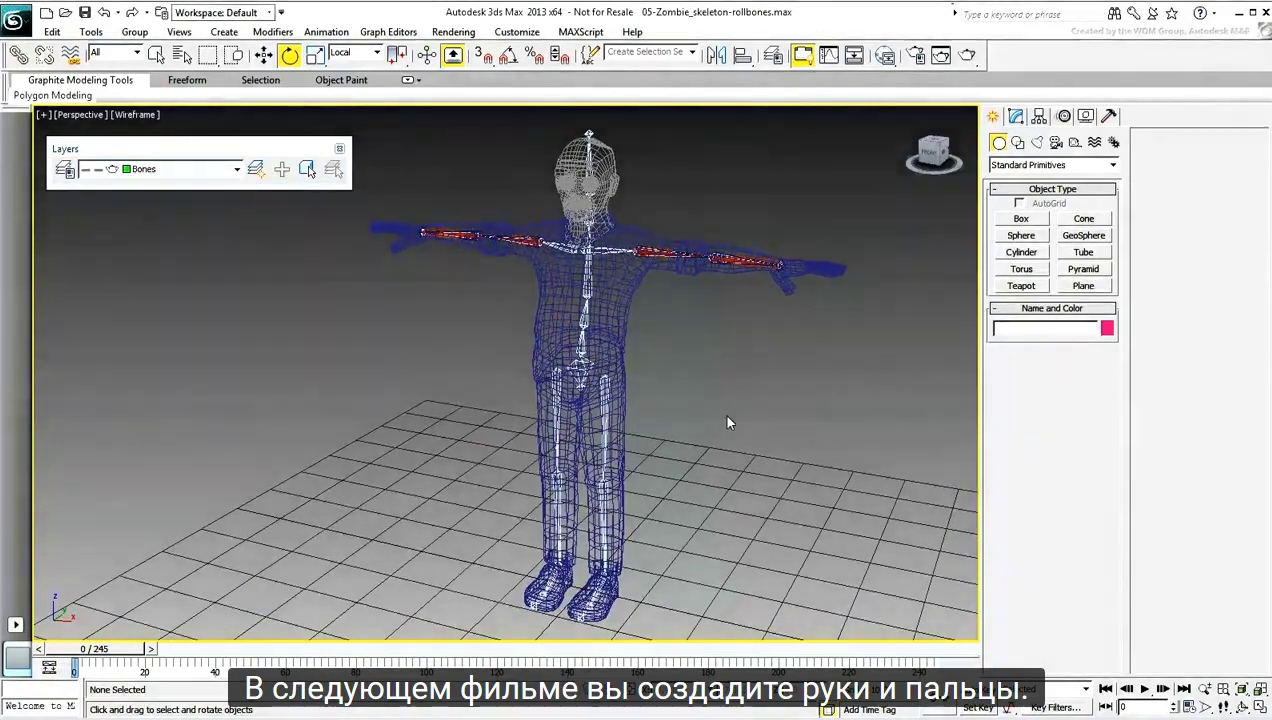